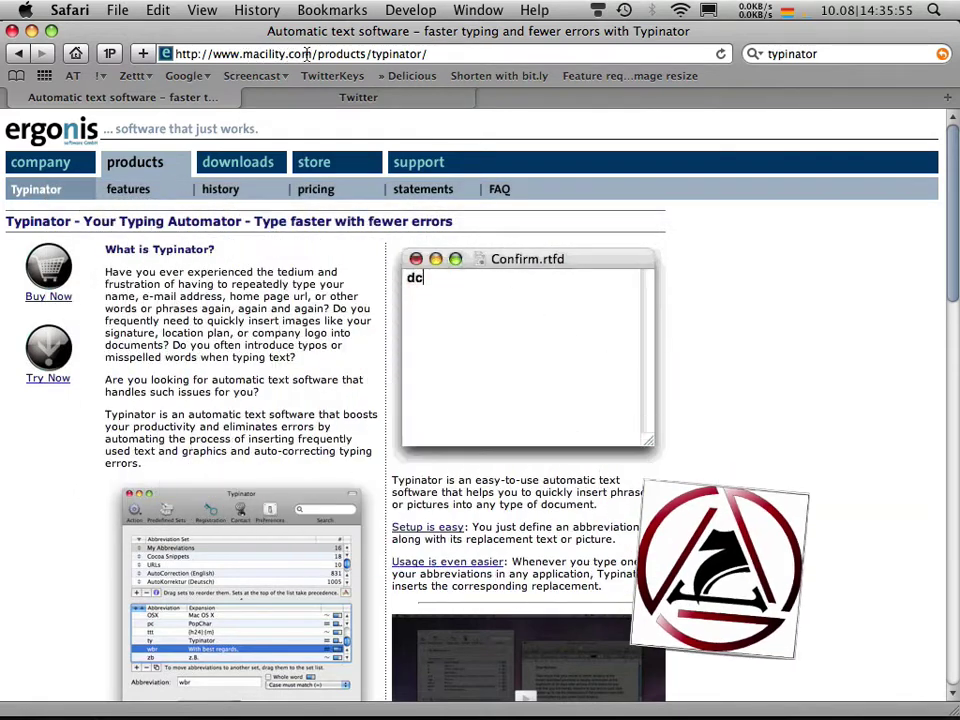
- Type tfo to bring Typinator's window over Safari, showing the Mail Snippets set's 14 abbreviations
type("t")
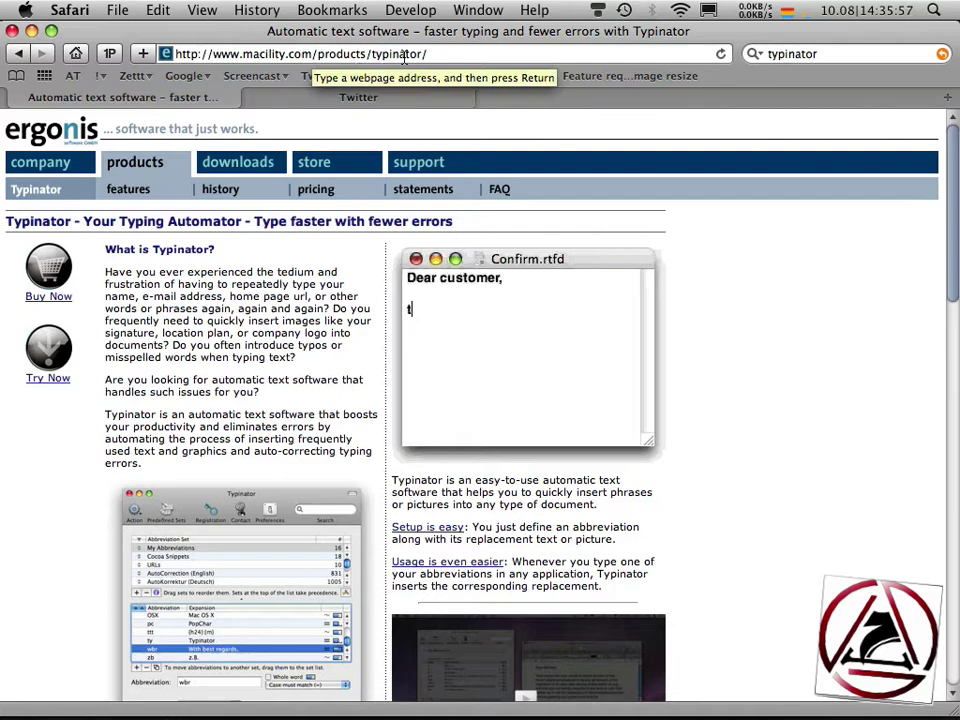
type("fo")
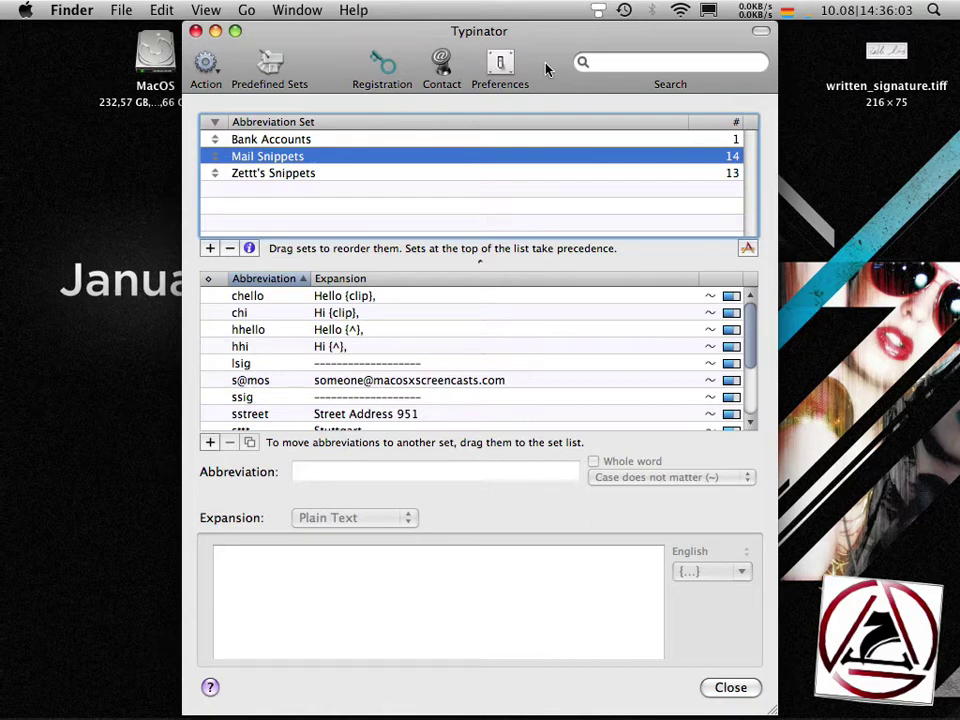
- Open Typinator's menu-bar command list and dismiss it without choosing anything
left_click(596, 14)
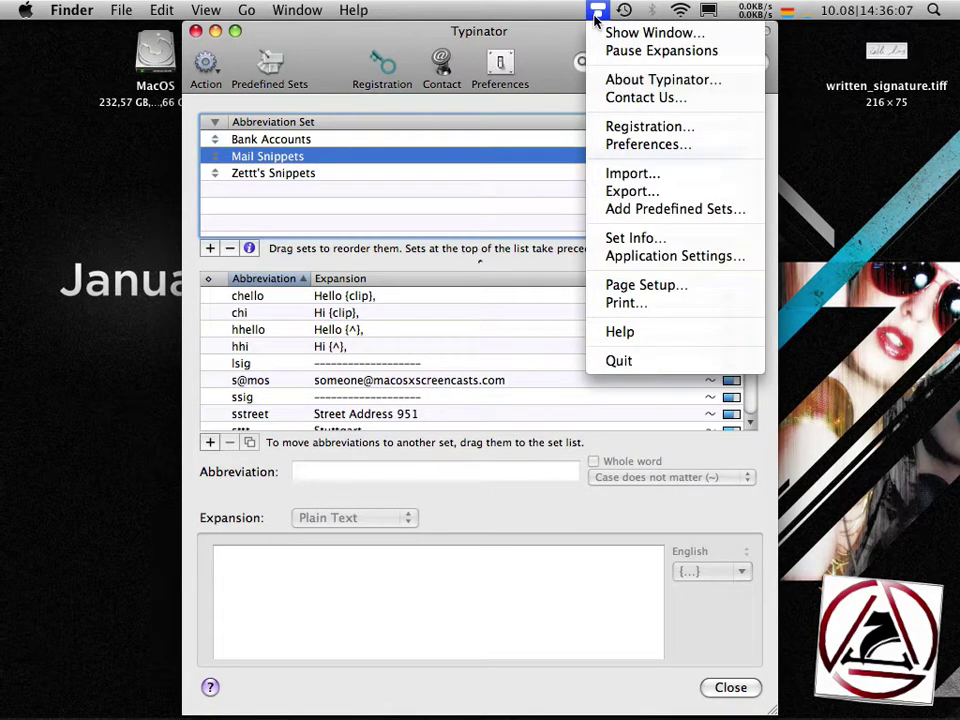
left_click(597, 16)
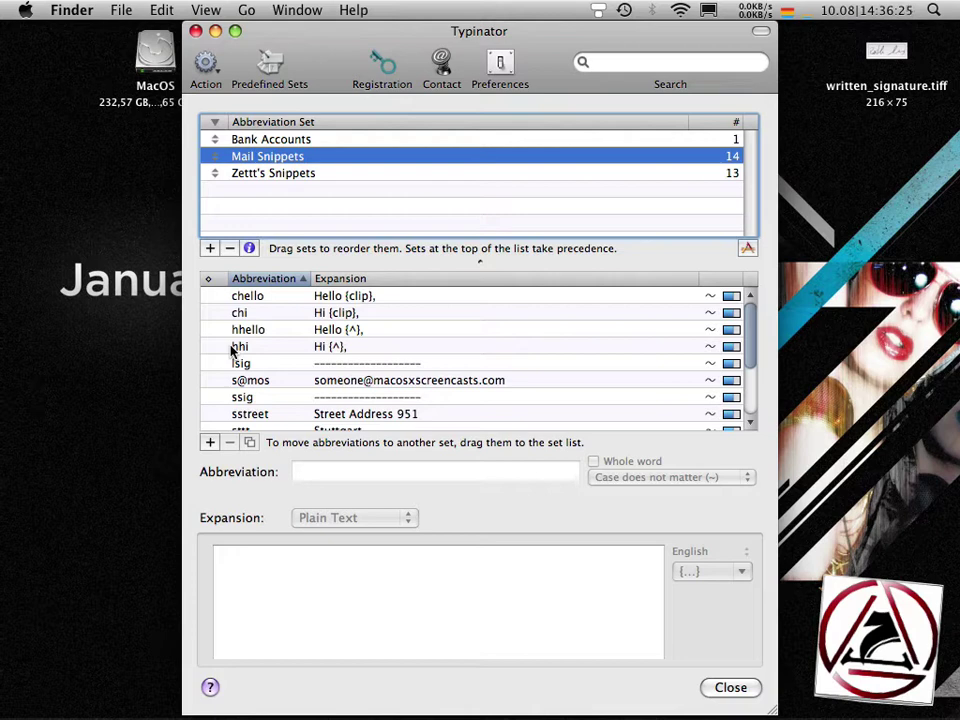
- Show the Bank Accounts set and inspect the ppaypal abbreviation and its expansion
key("Up")
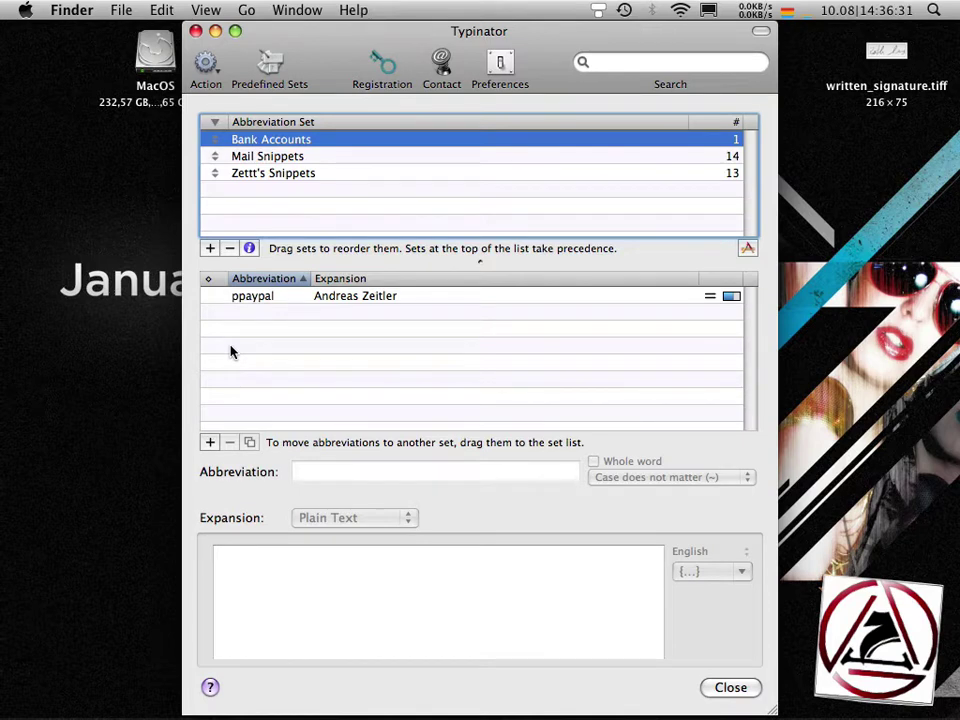
left_click(266, 296)
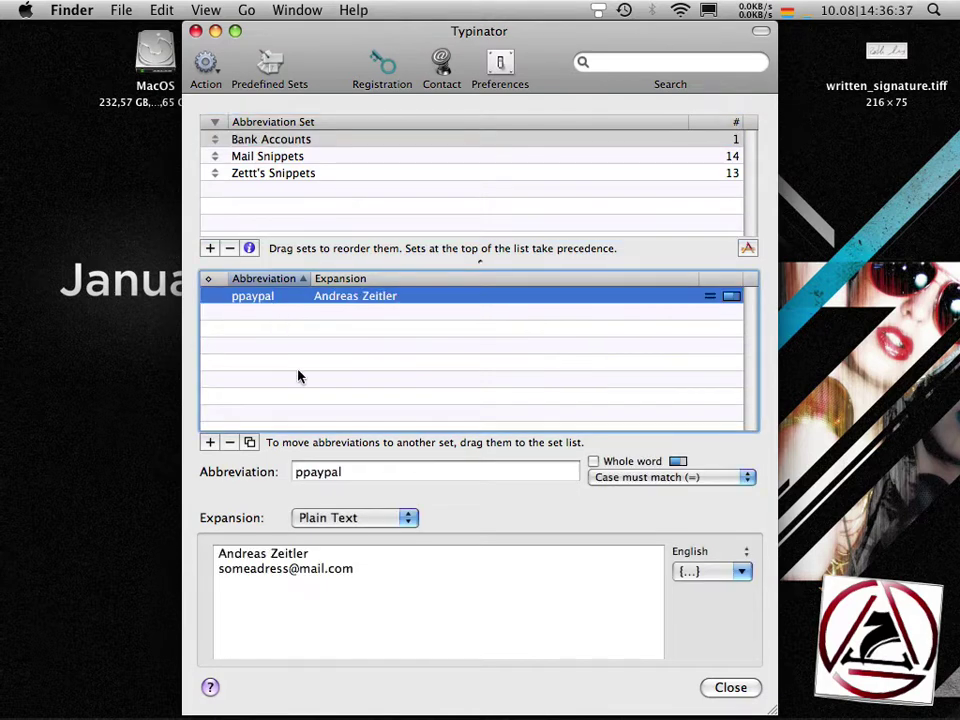
left_click(355, 476)
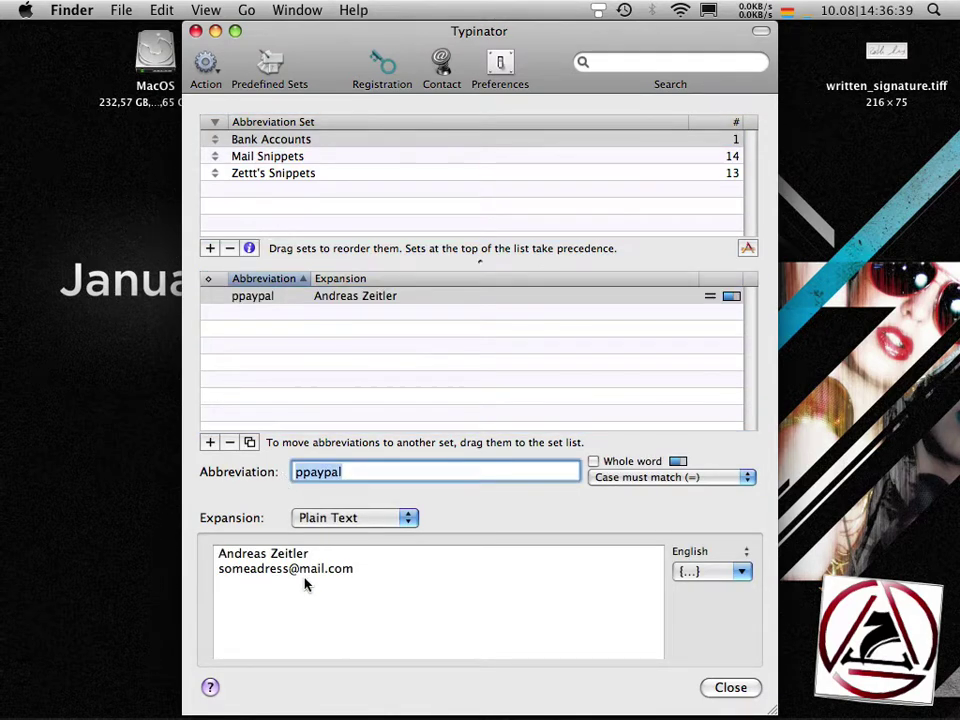
left_click_drag(306, 585, 220, 545)
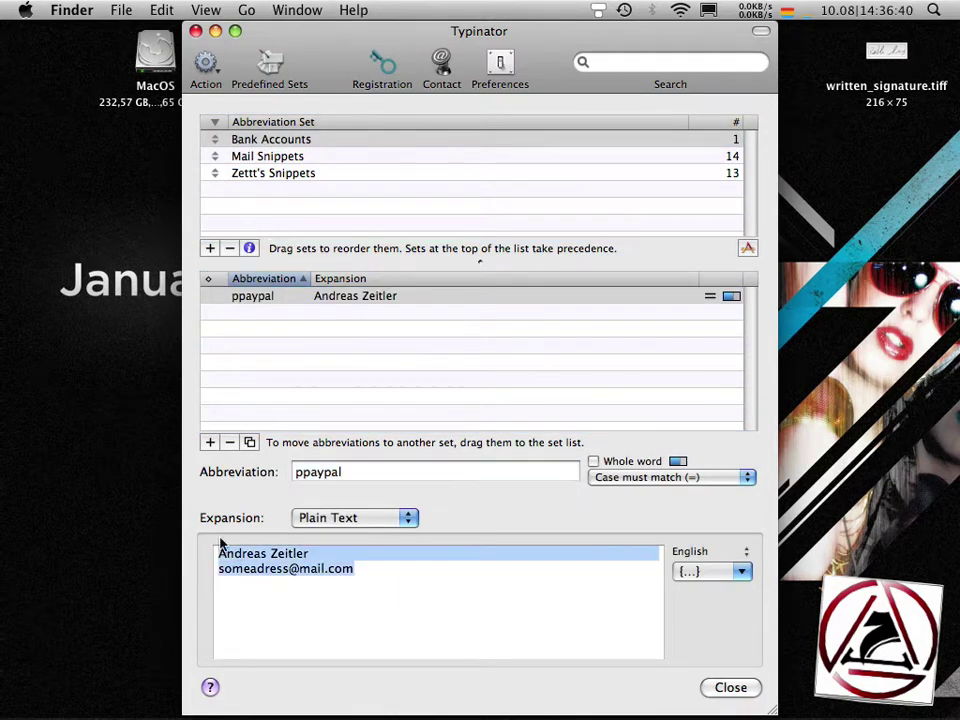
- Browse the Mail Snippets set's abbreviations, then show the Zettt's Snippets set
left_click(293, 157)
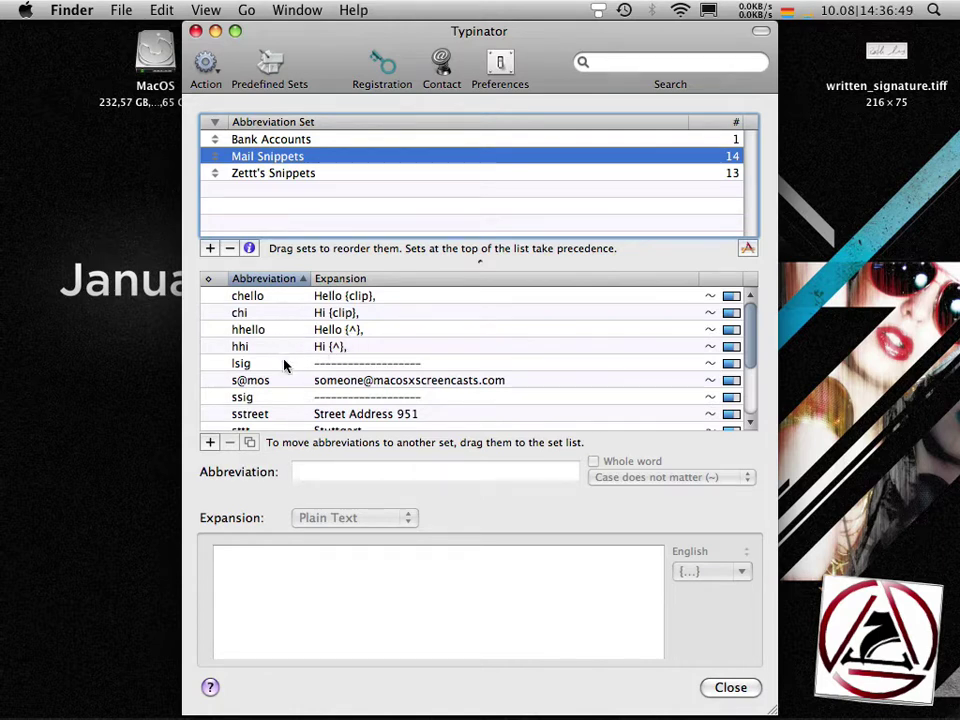
scroll(284, 366, "down", 3)
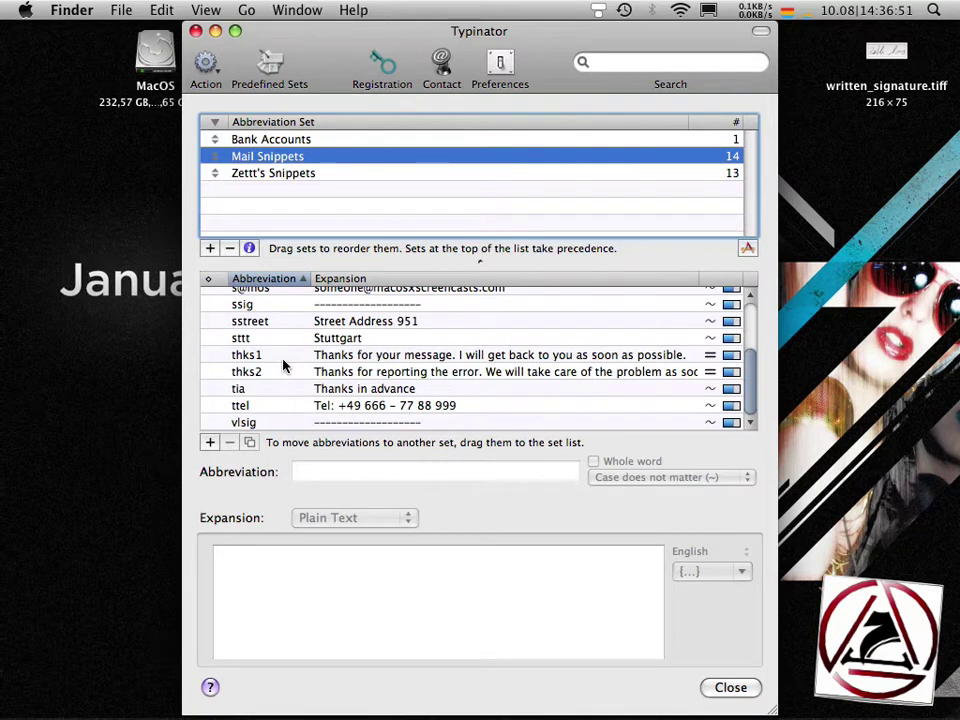
scroll(285, 368, "up", 3)
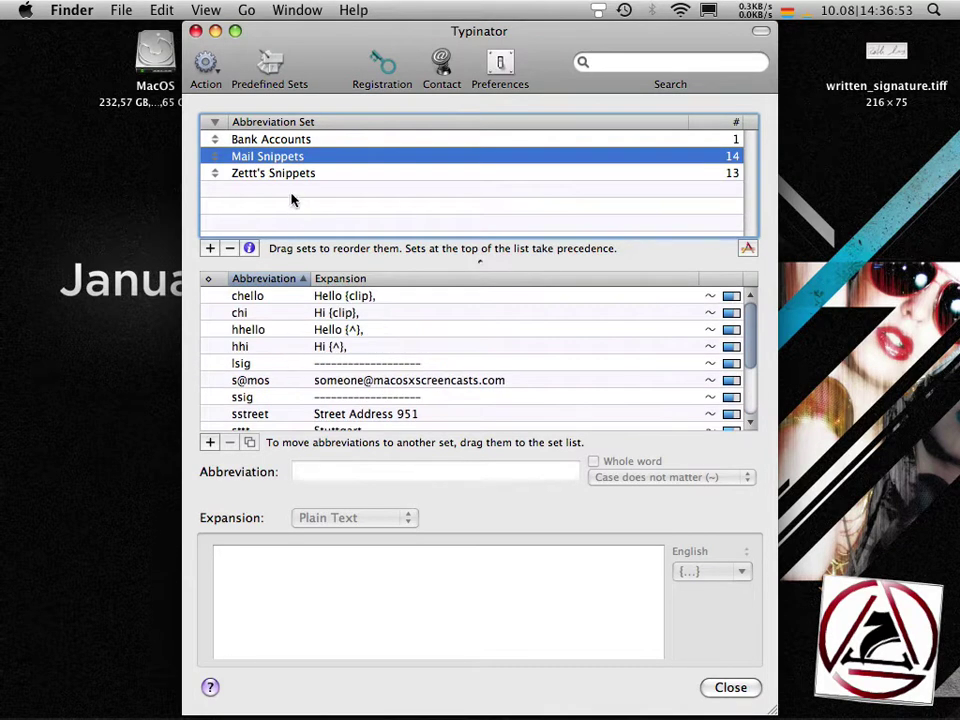
left_click(290, 175)
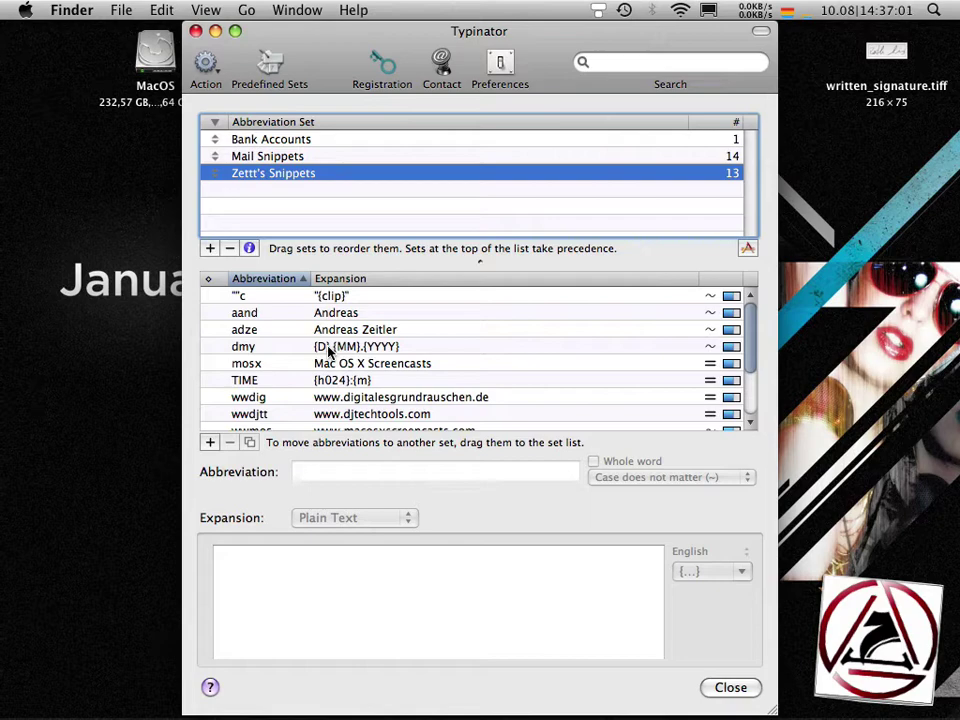
key("super+Tab")
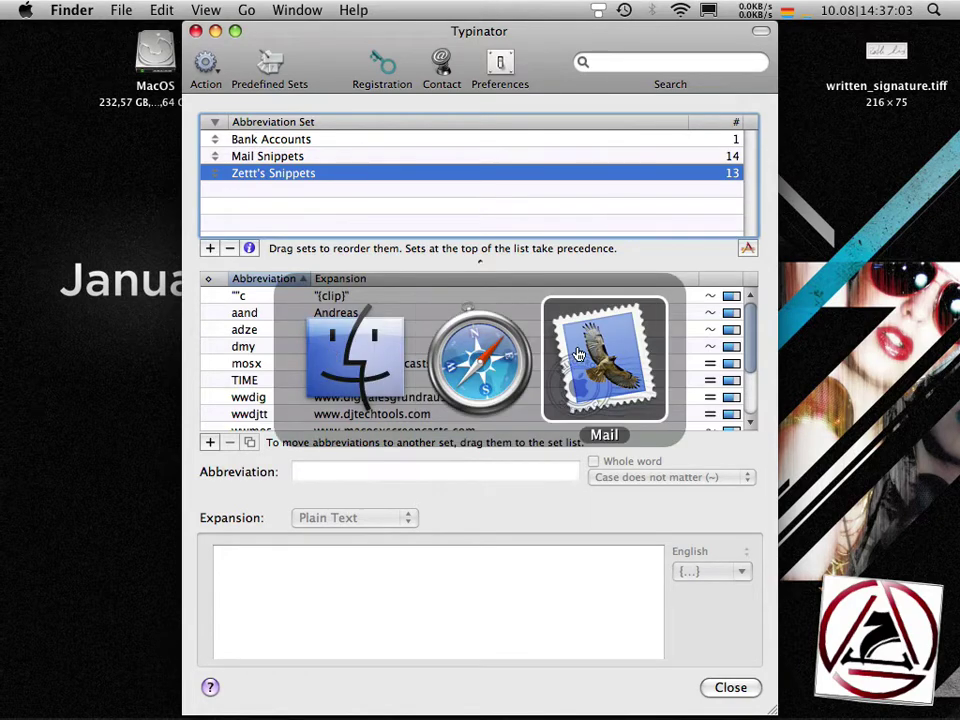
- In the Mail reply, copy the sender's name and insert a Hi greeting above the quote via ch
left_click(578, 355)
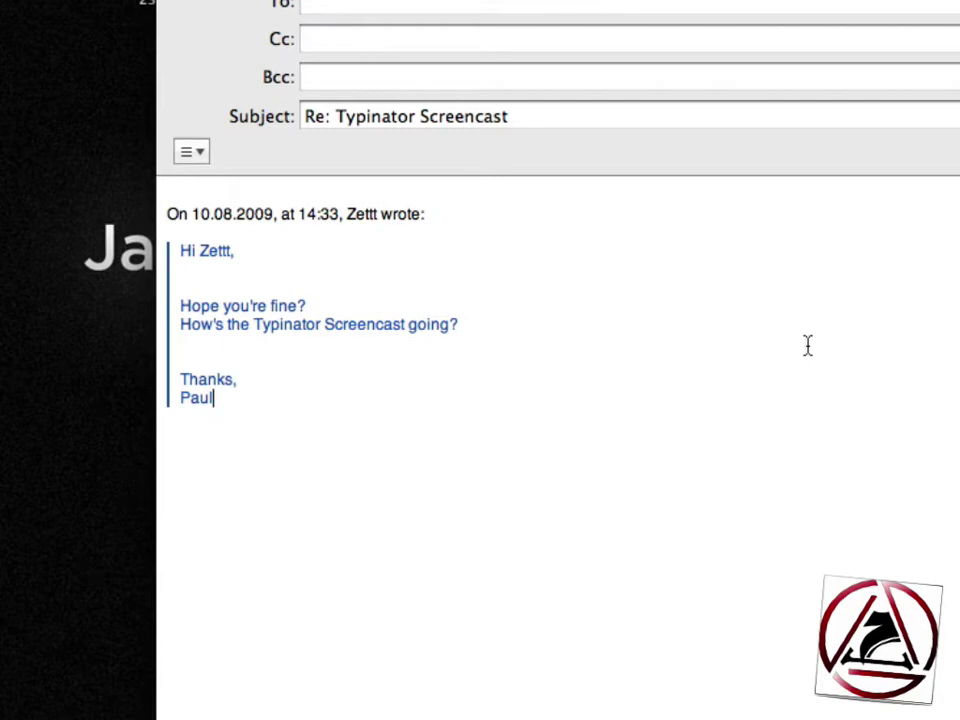
key("alt+shift+Left")
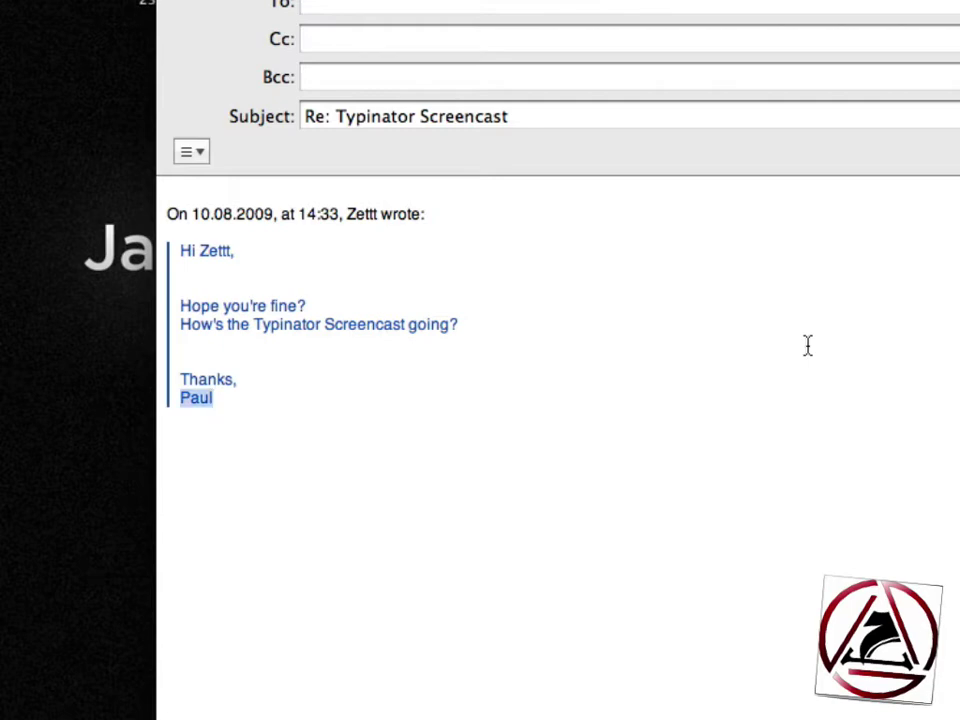
key("super+Up")
type("ch")
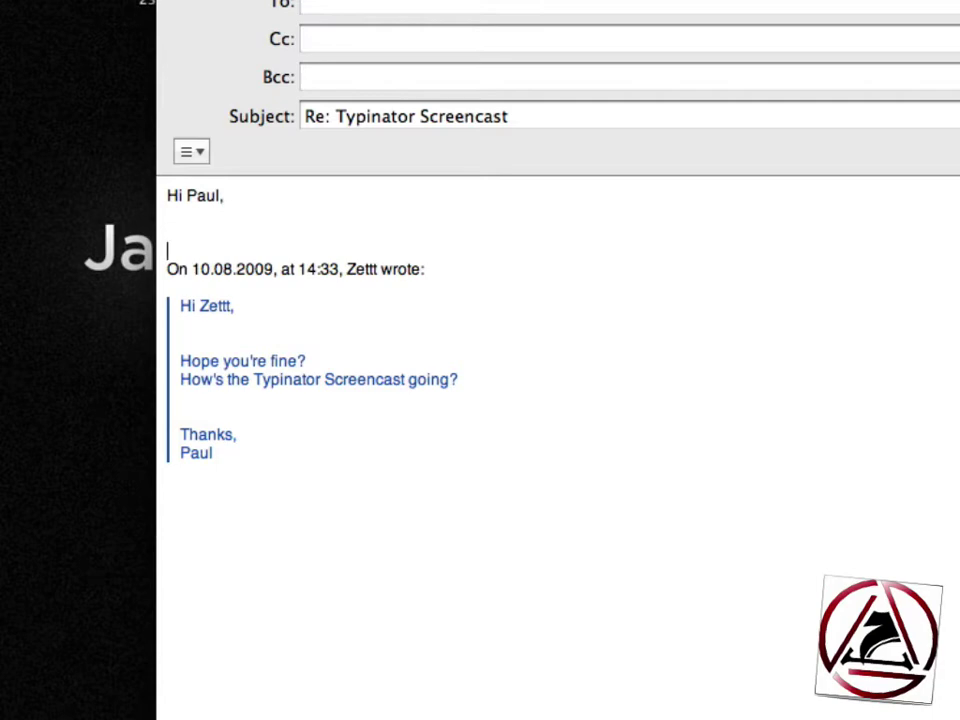
- Write 'The Screencast is being recorded right now.' and 'Could you please send me the invoice from customer XYZ?'
type("I'm fine. The Scre")
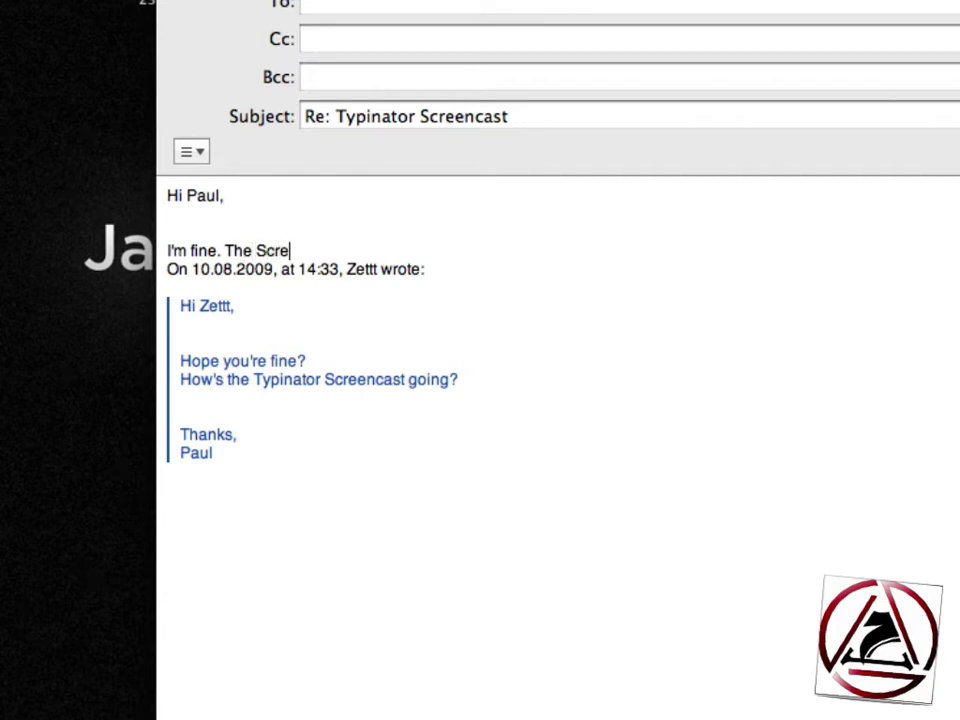
type("encast is be")
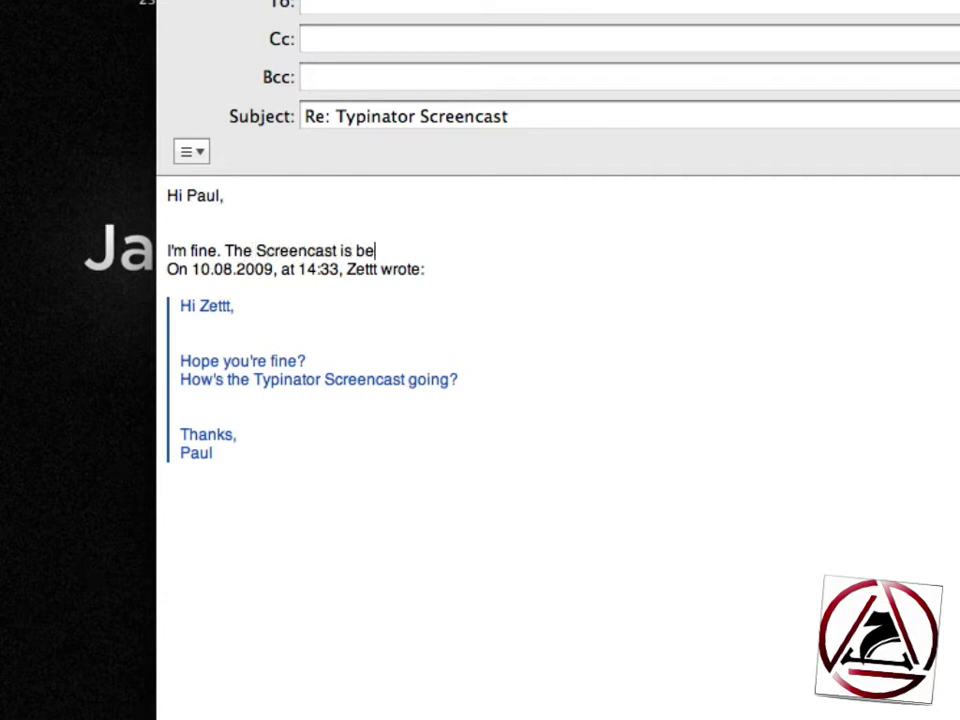
type("ing recorded ")
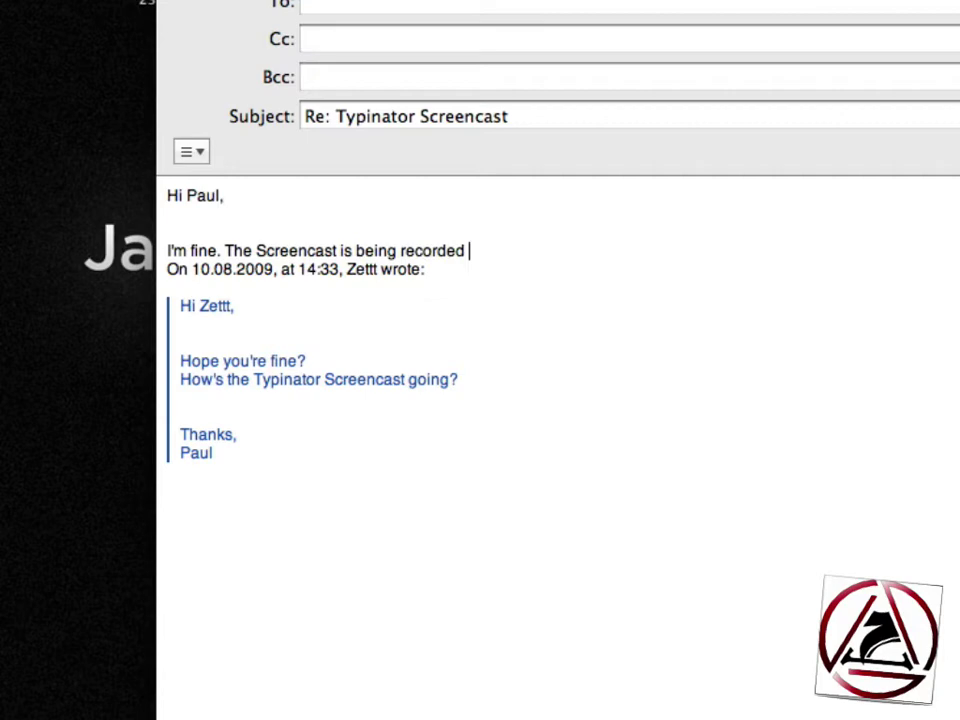
type("right")
key("BackSpace")
type("right now.")
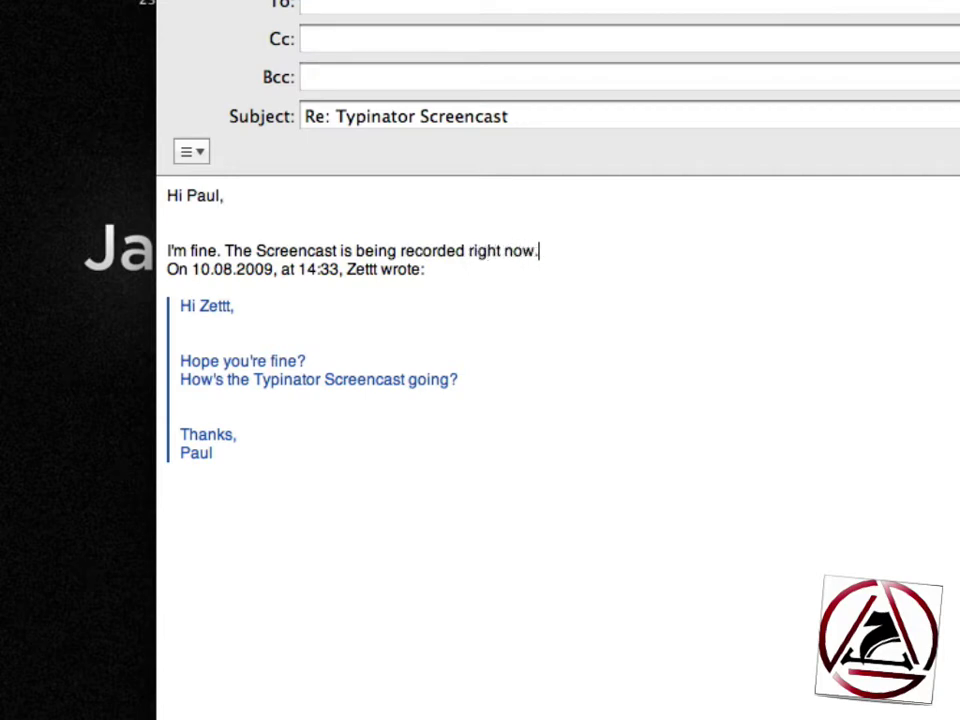
key("Return")
key("Return")
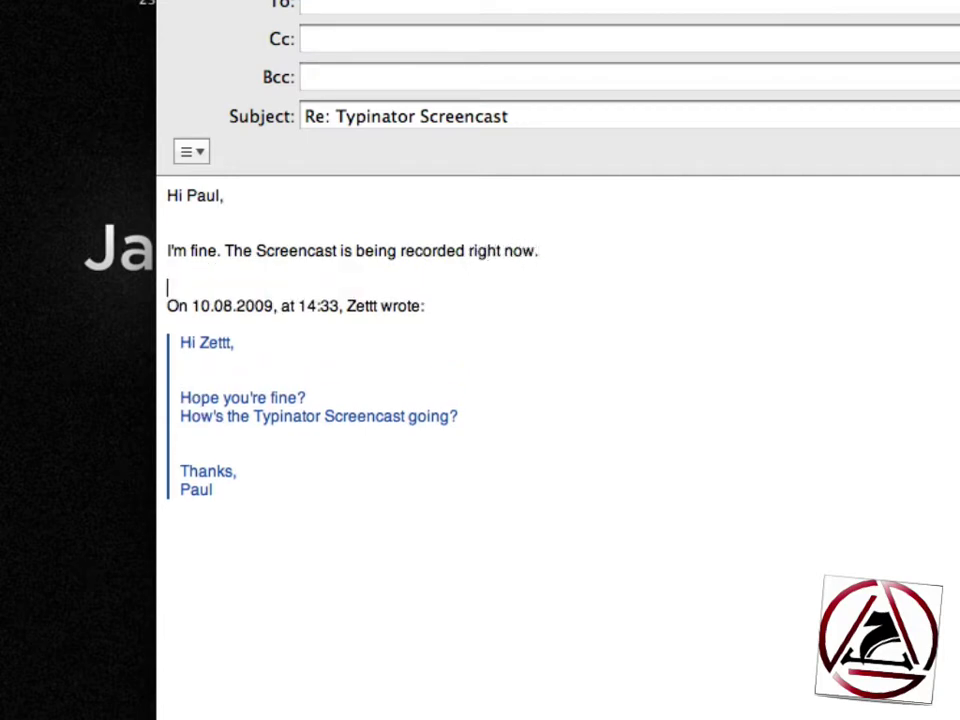
type("Could please")
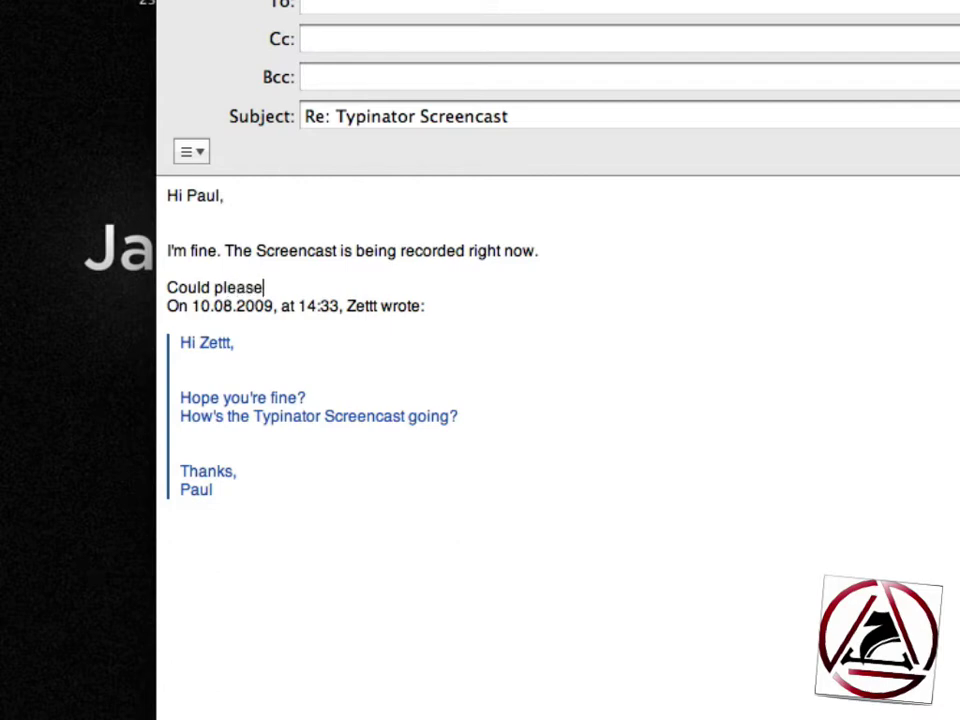
left_click(214, 287)
type("you")
left_click(294, 287)
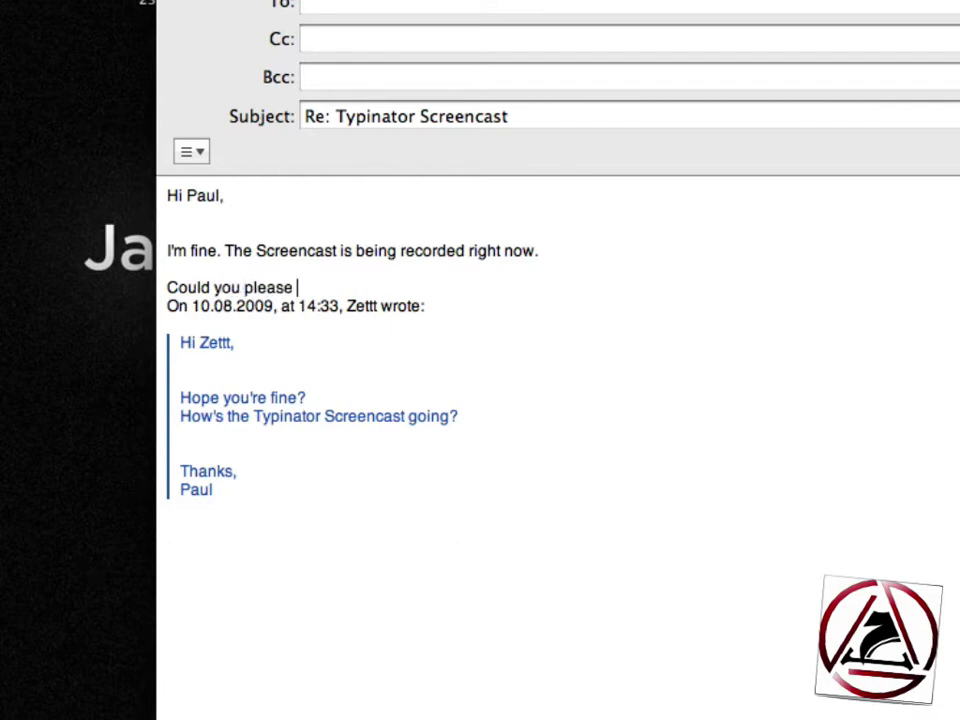
type("send me the in")
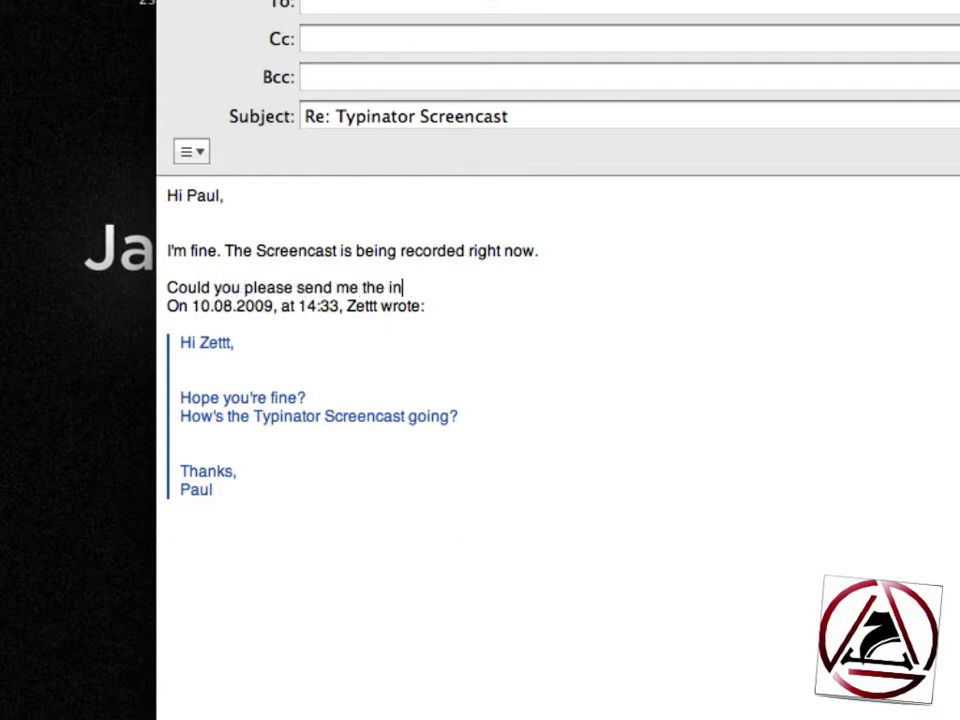
type("voice from customer")
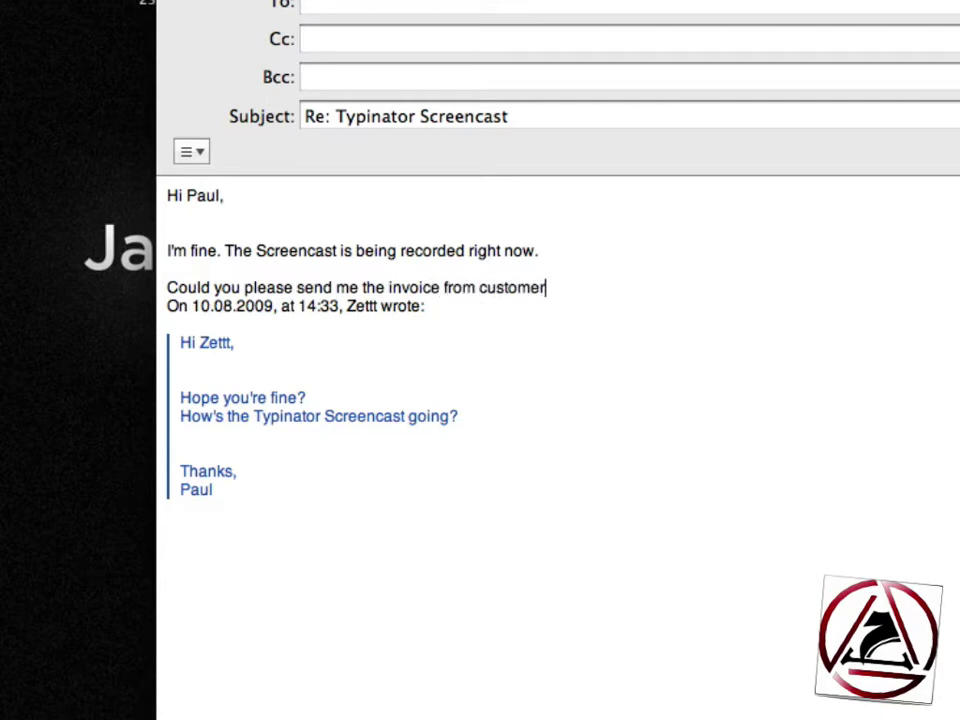
type(" XYZ?")
- Add the 'Thanks in advance,' sign-off with the sender's name and a blank line below
key("Return")
key("Return")
type("Thanks in advance")
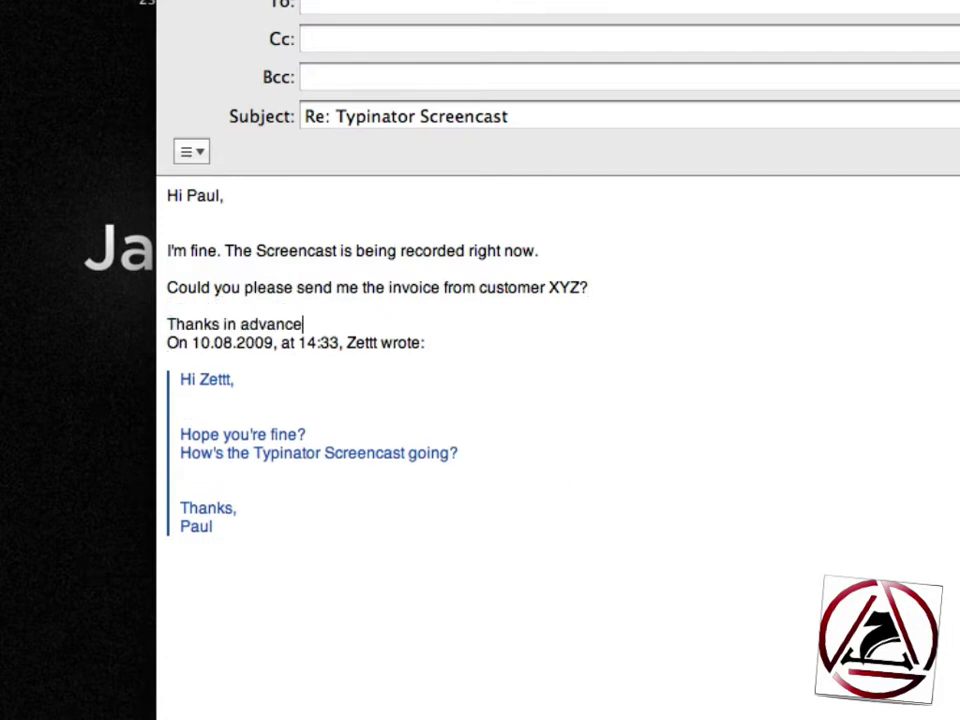
type(",")
key("Return")
type("Zettt")
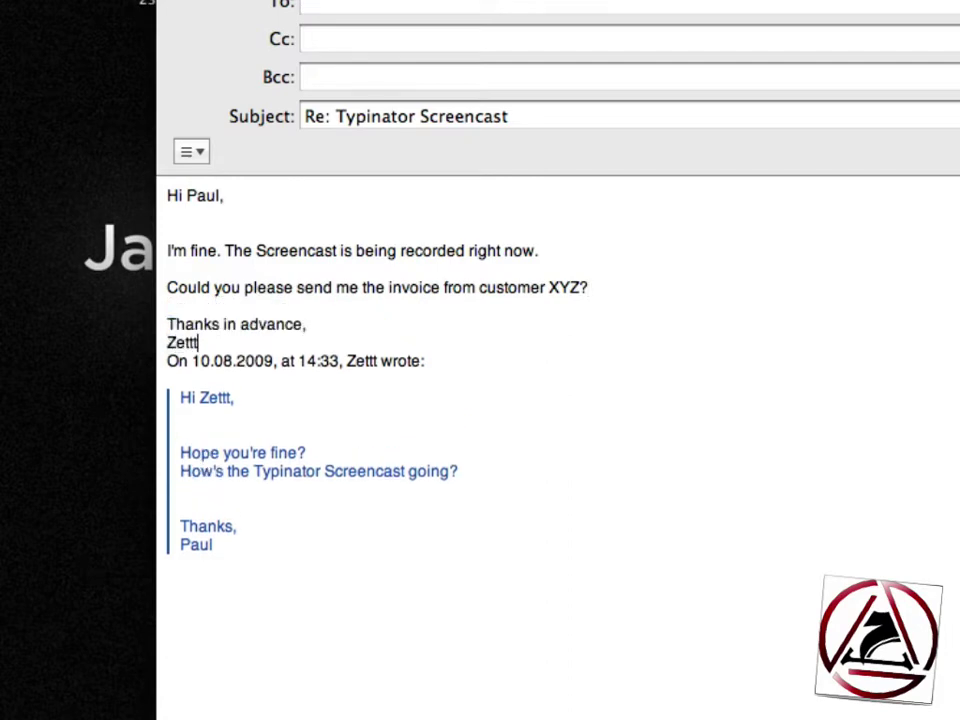
key("Return")
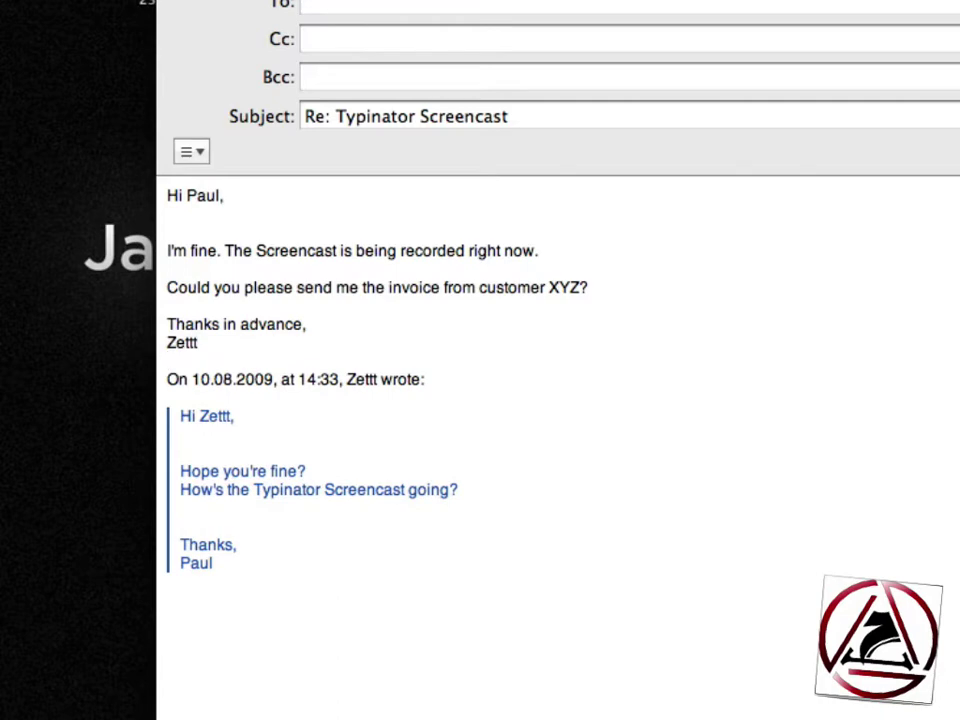
- Expand lsig into the full address signature, try editing its e-mail, then undo the changes
type("ls")
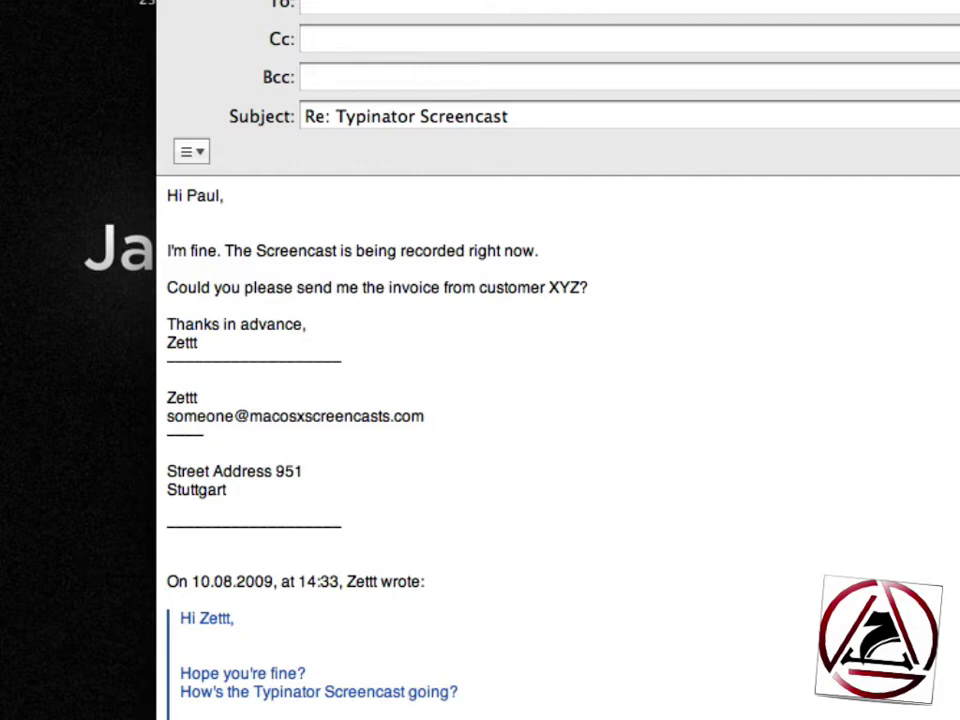
key("alt+shift+Right")
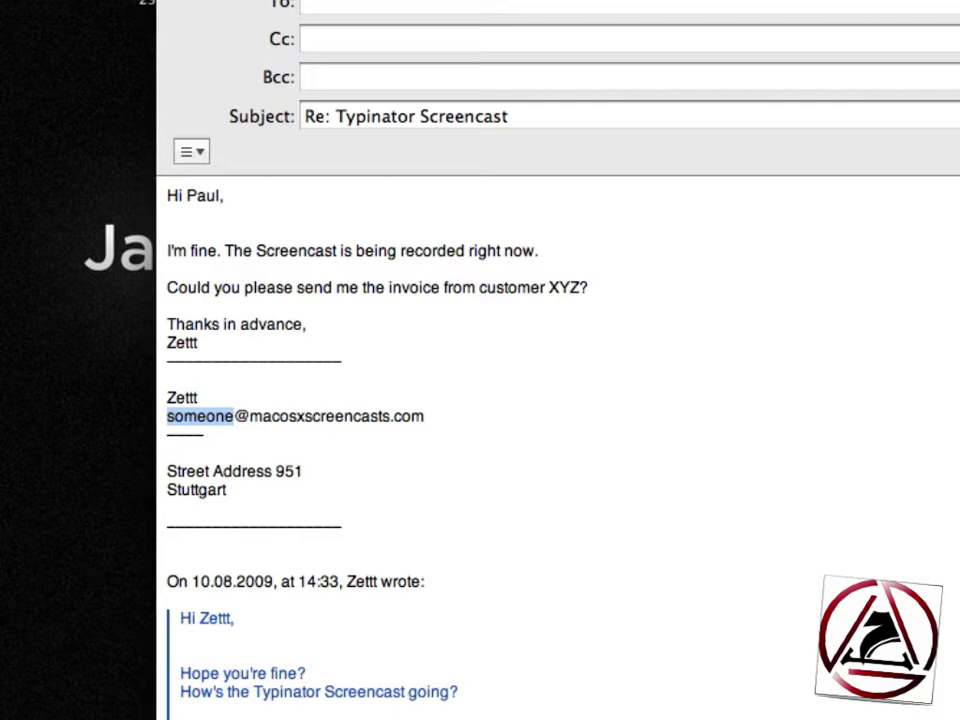
type("webmaster")
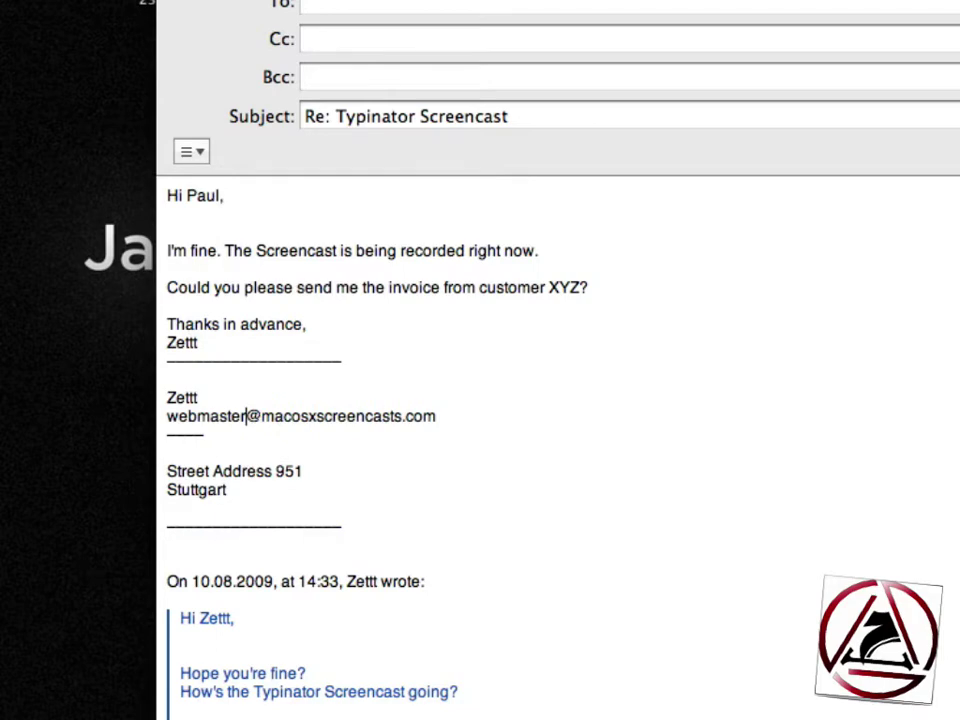
key("super+z")
key("super+z")
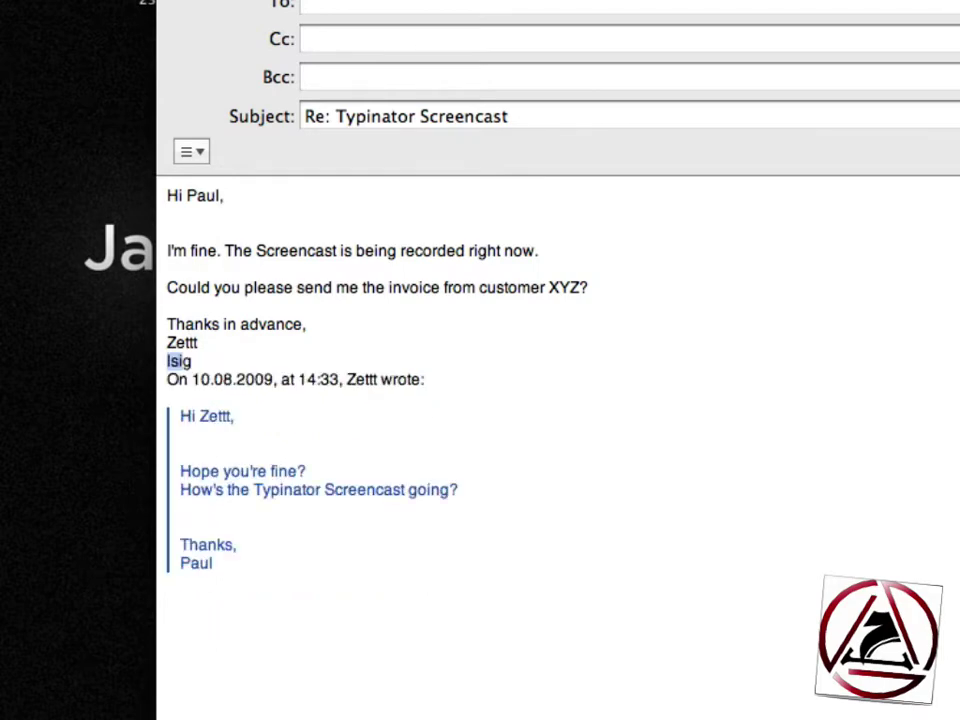
key("alt+shift+Left")
key("Right")
key("alt+shift+Left")
key("ctrl+alt+space")
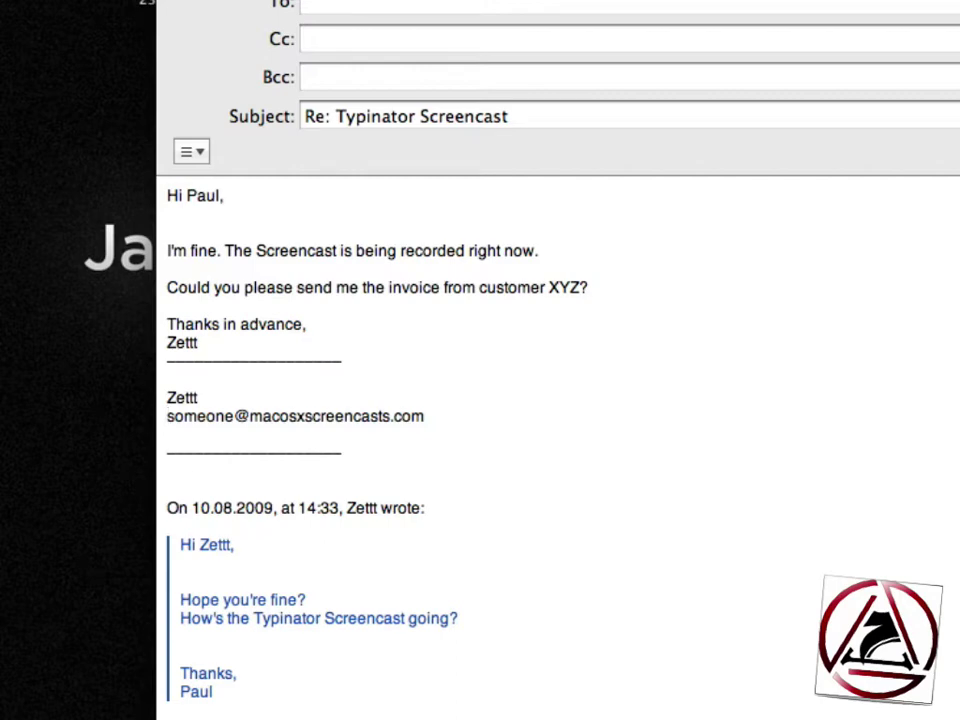
key("super+z")
- Delete the full signature block and expand ssig into the short name-and-e-mail signature
key("shift+Right")
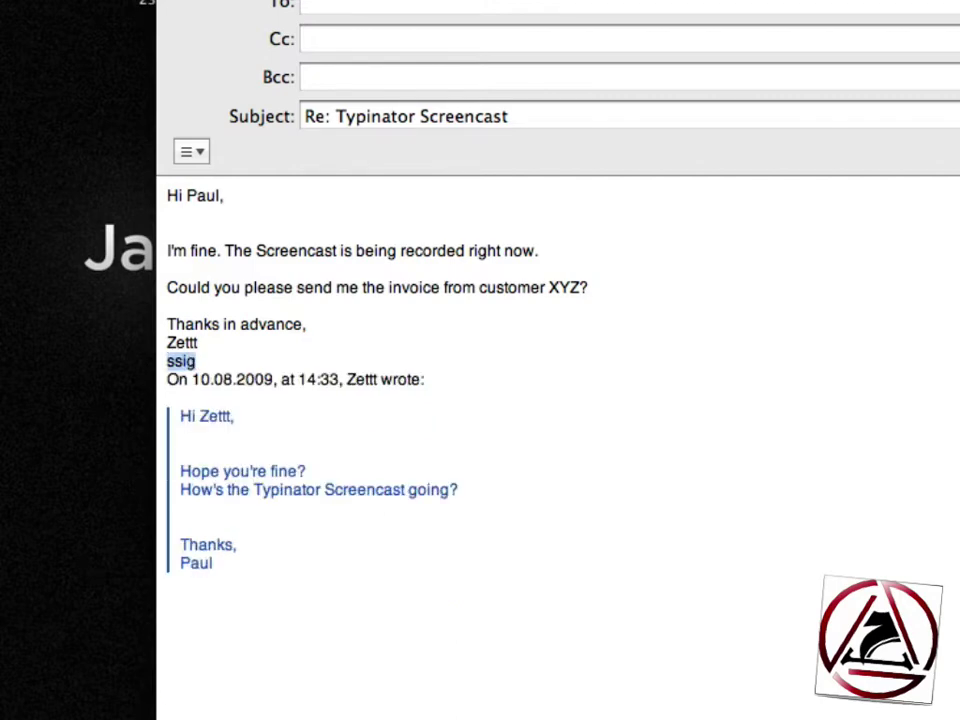
type("vlsig")
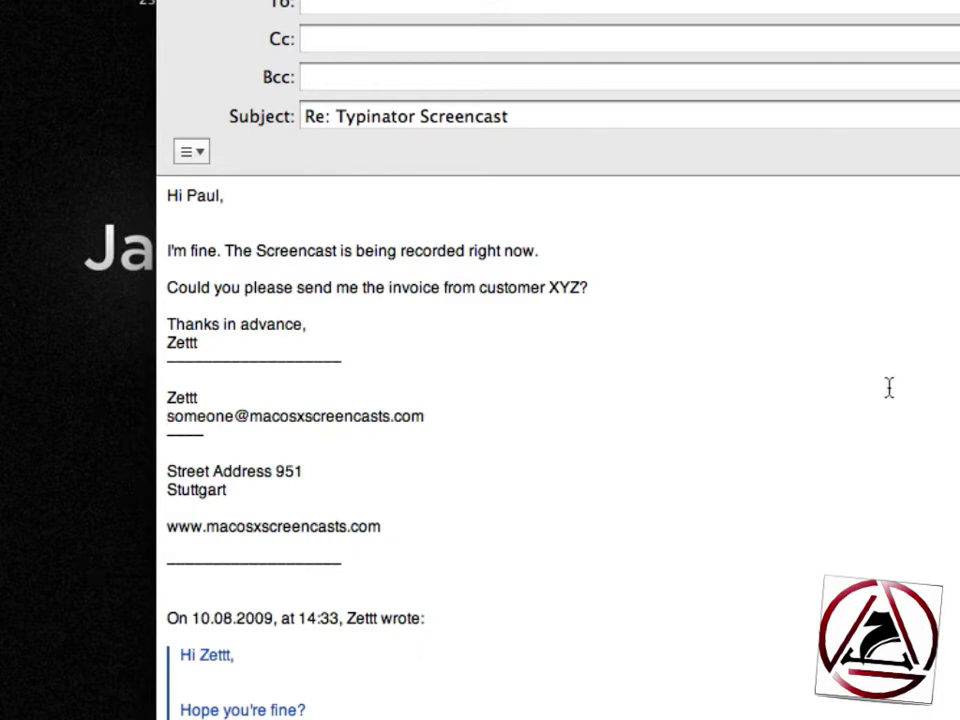
left_click(409, 529)
key("Right")
key("Down")
left_click_drag(167, 363, 382, 578)
key("BackSpace")
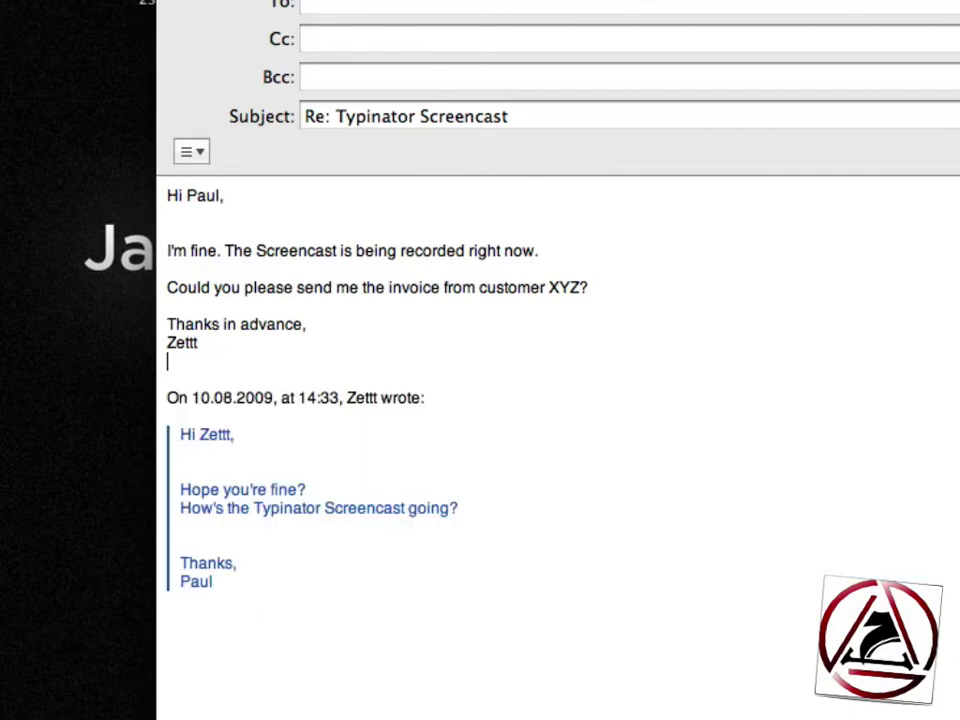
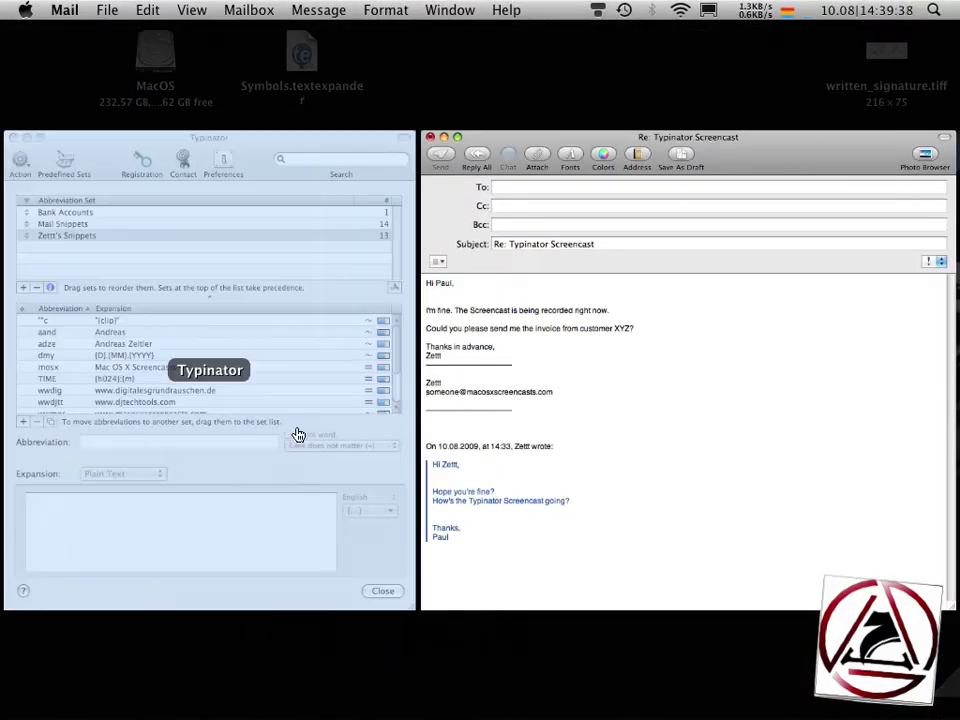
- Add a writsig abbreviation whose expansion is the picture written_signature.tiff
left_click(296, 435)
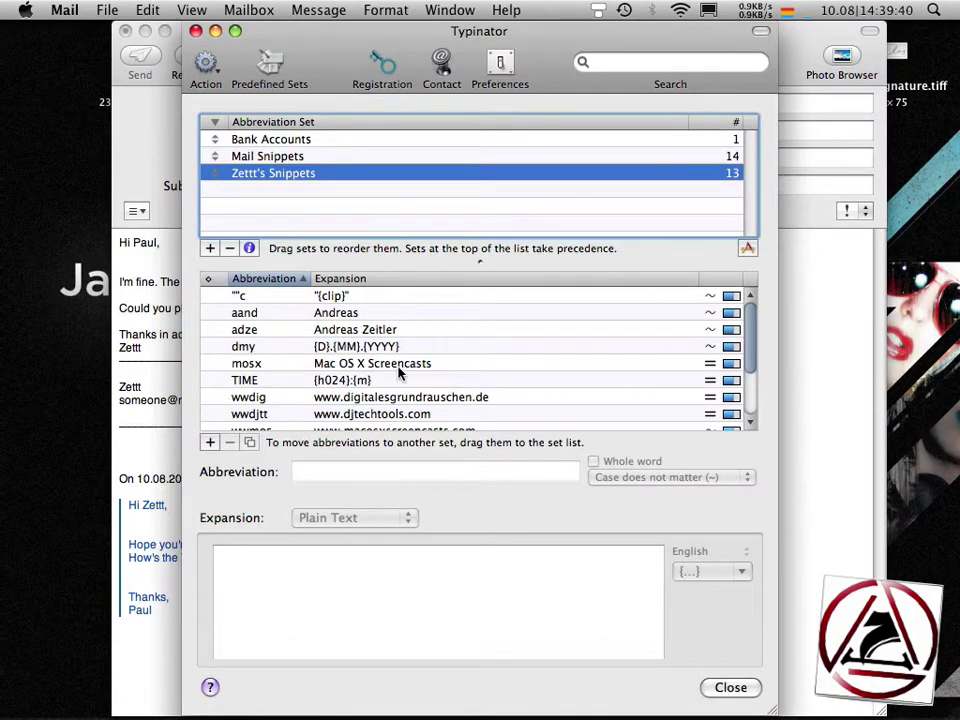
left_click(210, 443)
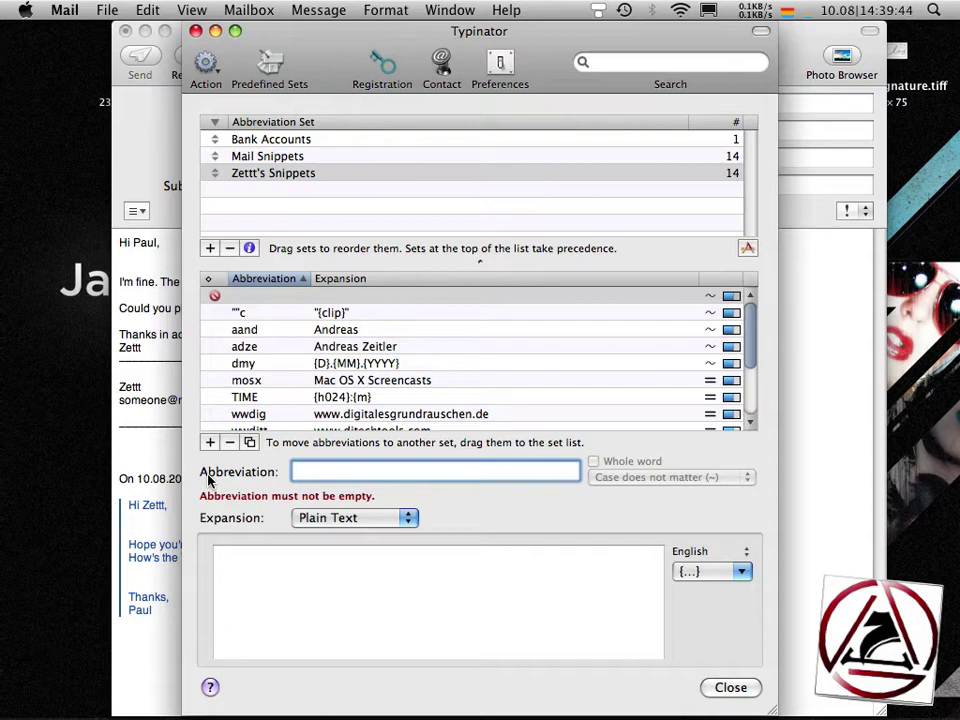
type("writsing")
key("BackSpace")
key("BackSpace")
type("g")
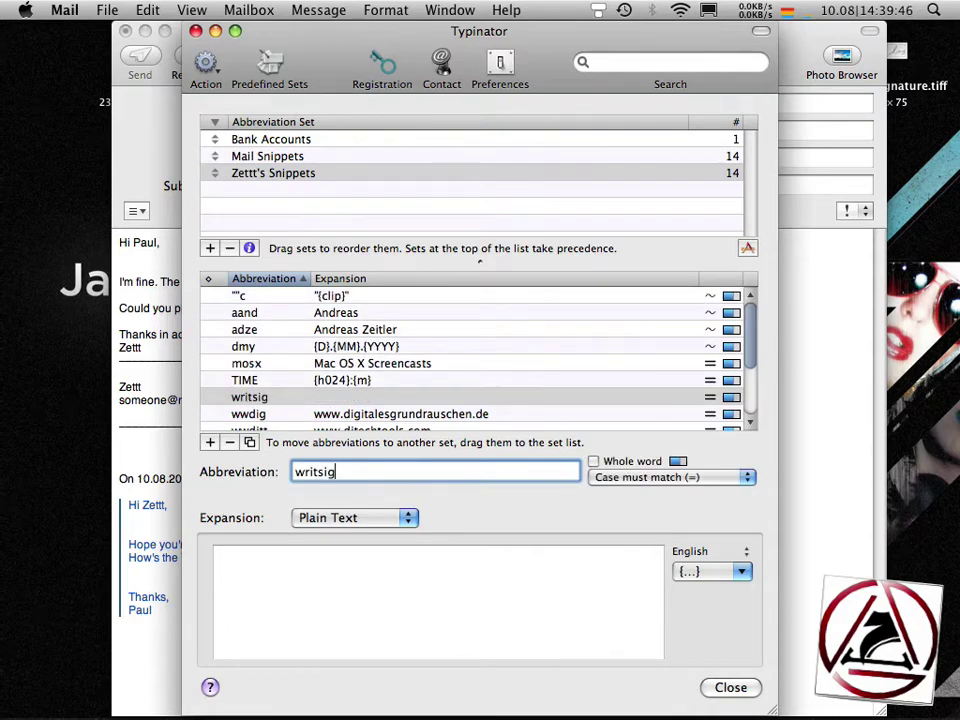
left_click(395, 527)
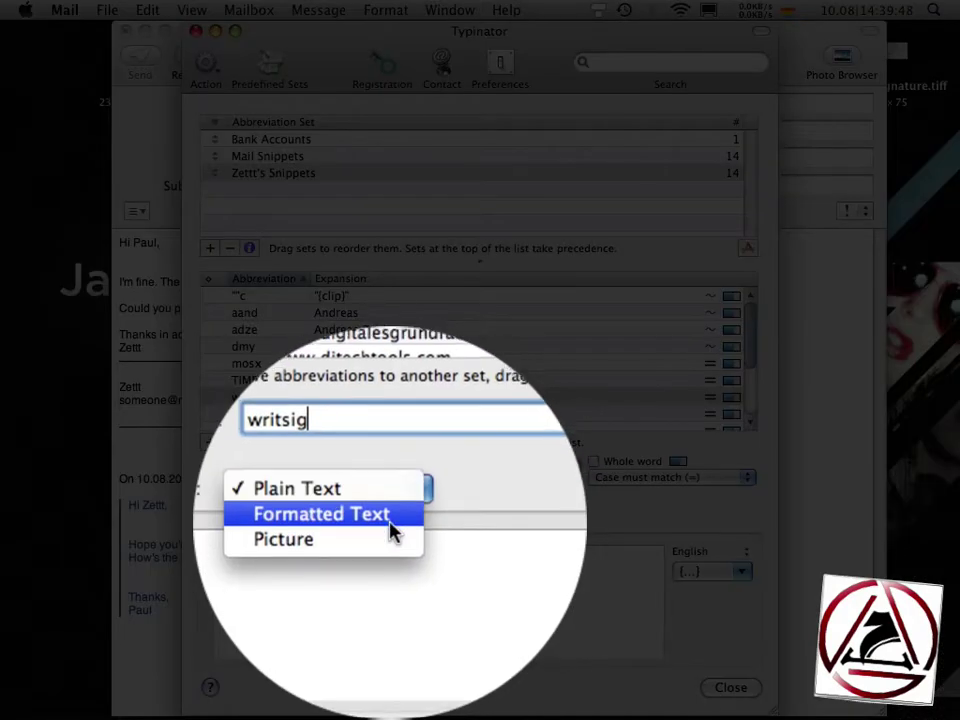
left_click(392, 550)
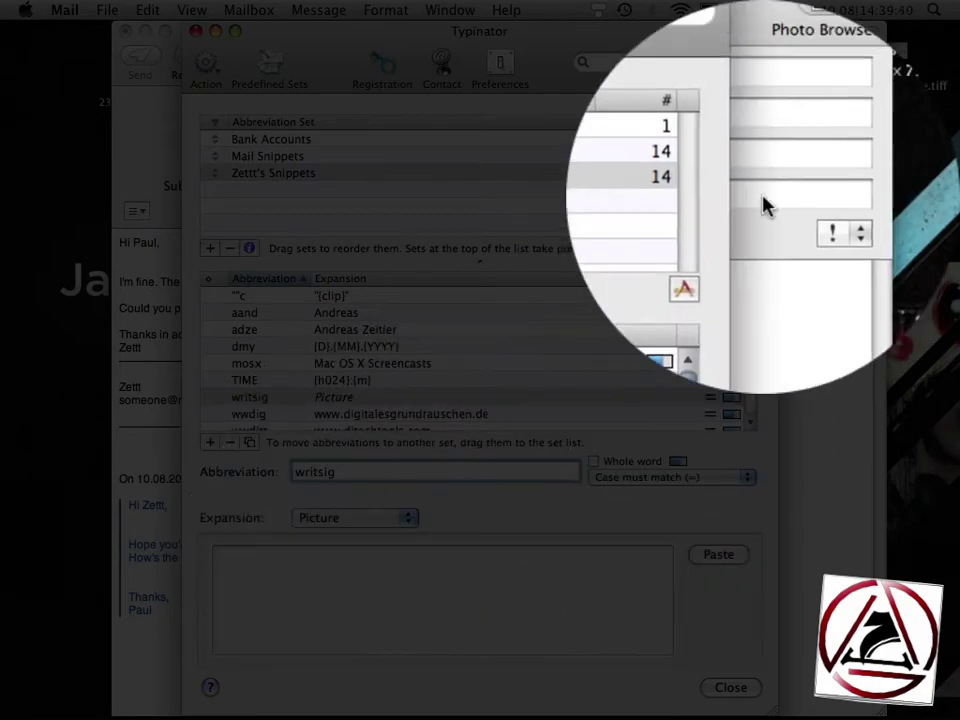
mouse_move(915, 75)
left_mouse_down()
mouse_move(637, 527)
mouse_move(500, 597)
mouse_move(486, 624)
left_mouse_up()
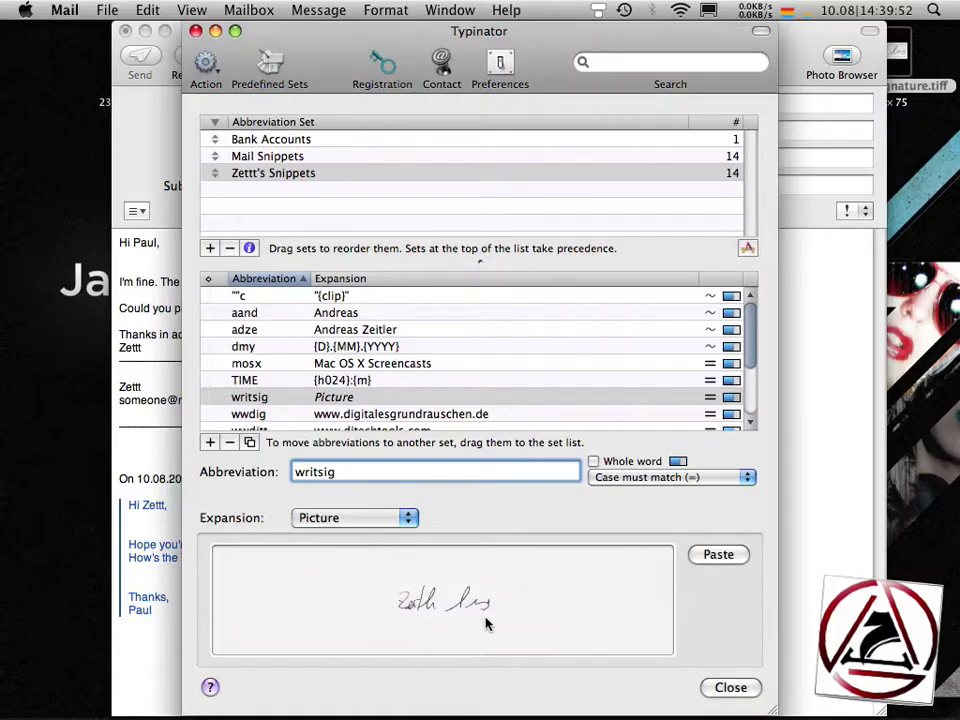
left_click(730, 687)
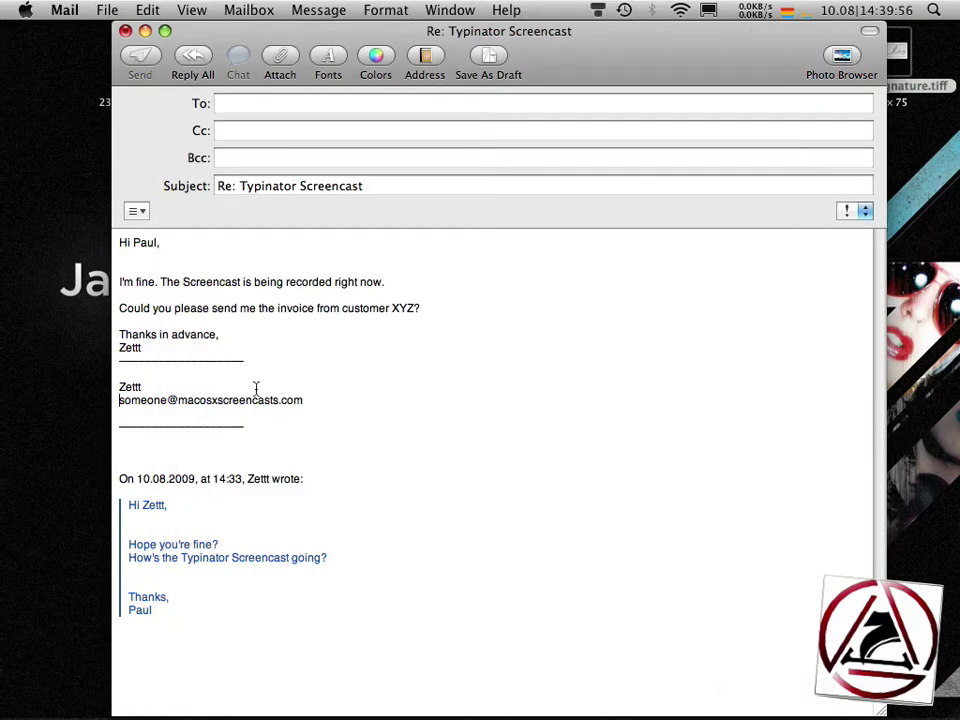
- Replace the signature's e-mail line in the Mail reply with the writsig handwritten signature image
triple_click(255, 390)
type("writsig")
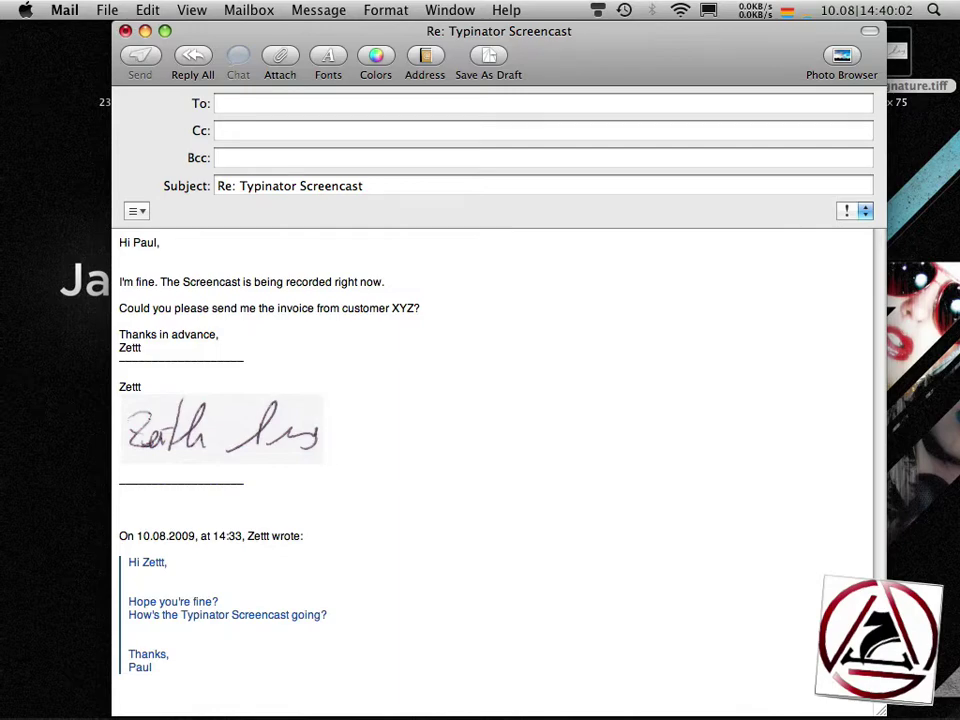
key("super+h")
- Open the chi abbreviation in the Mail Snippets set and inspect its {^} cursor marker
left_click(596, 12)
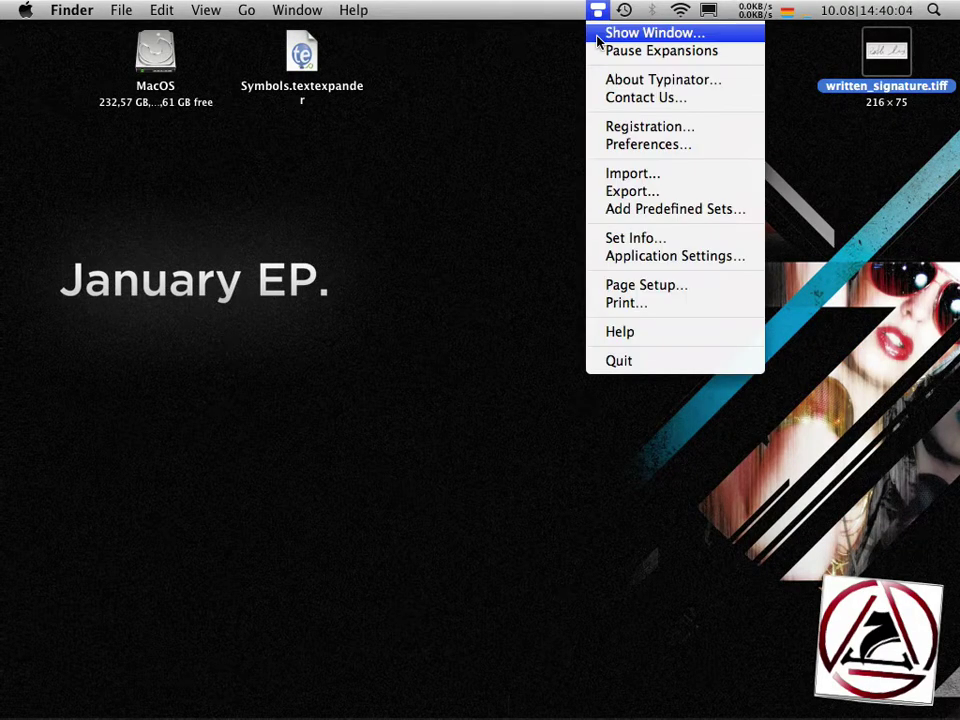
left_click(600, 33)
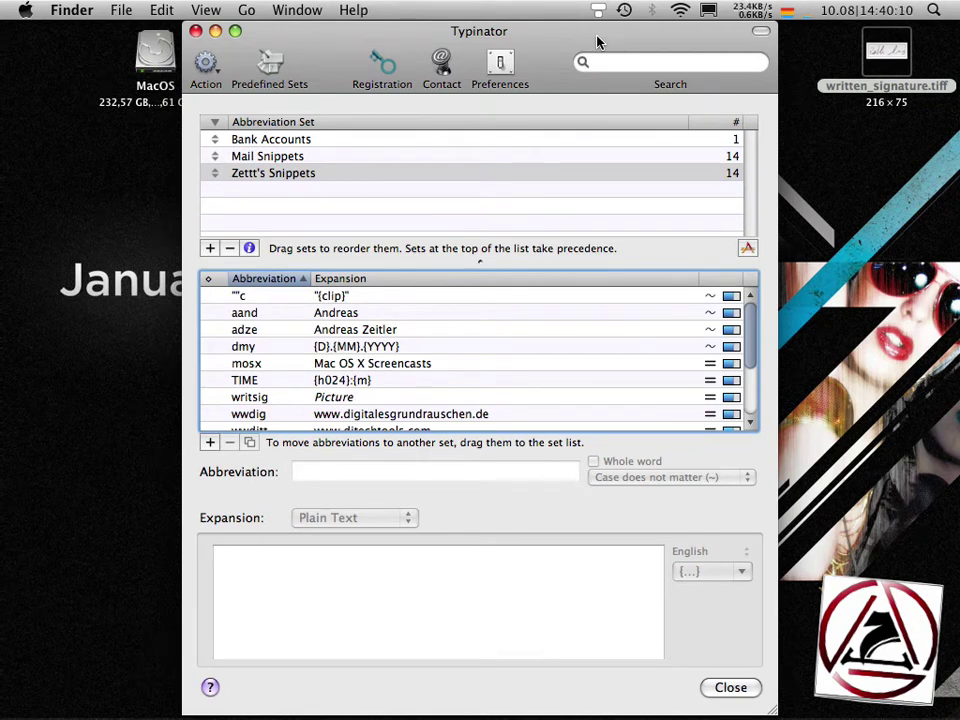
left_click(318, 158)
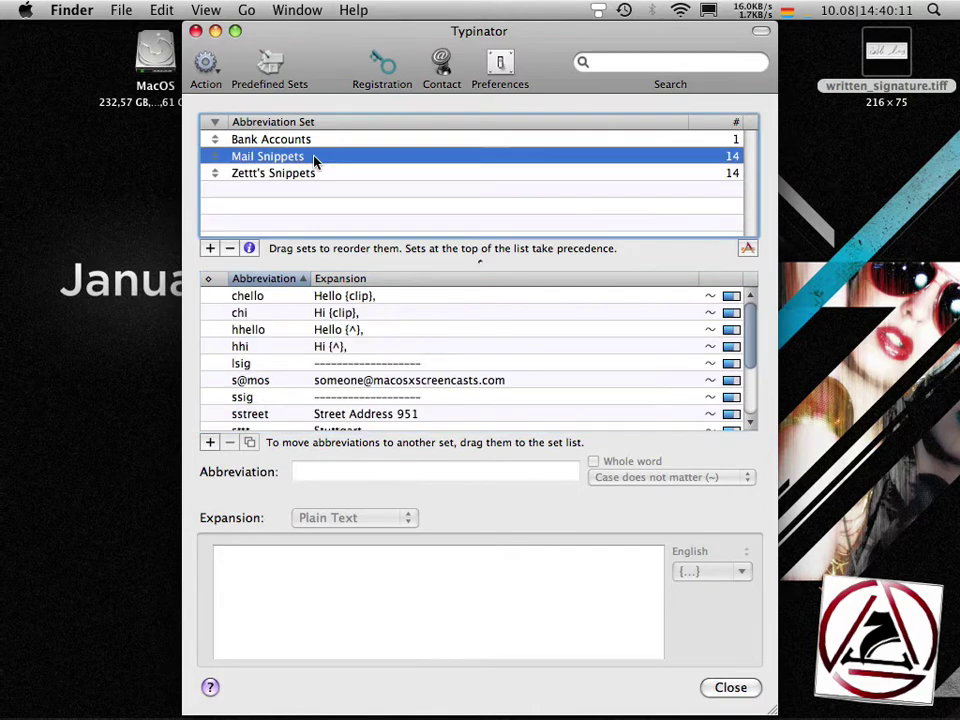
left_click(345, 313)
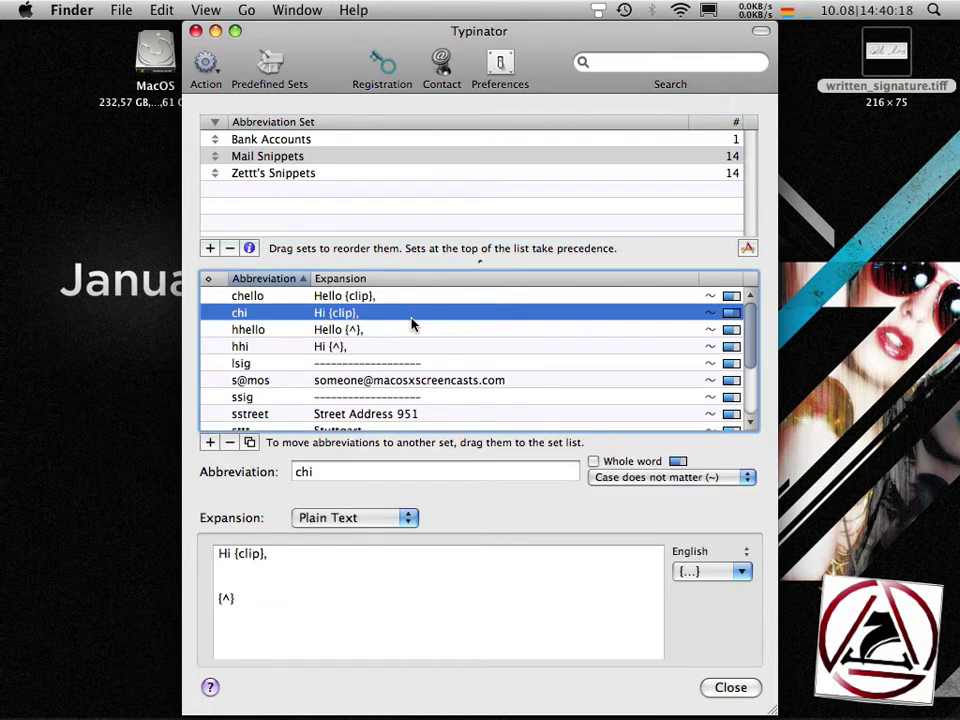
left_click(262, 557)
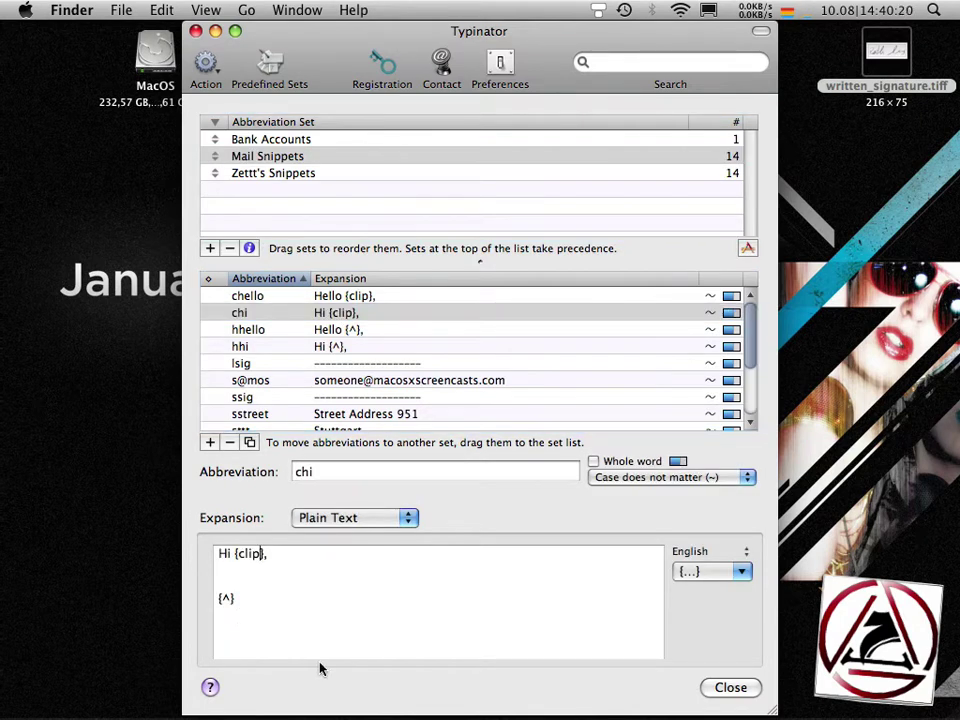
key("Down")
key("Down")
key("Down")
key("shift+Left")
key("shift+Left")
key("shift+Left")
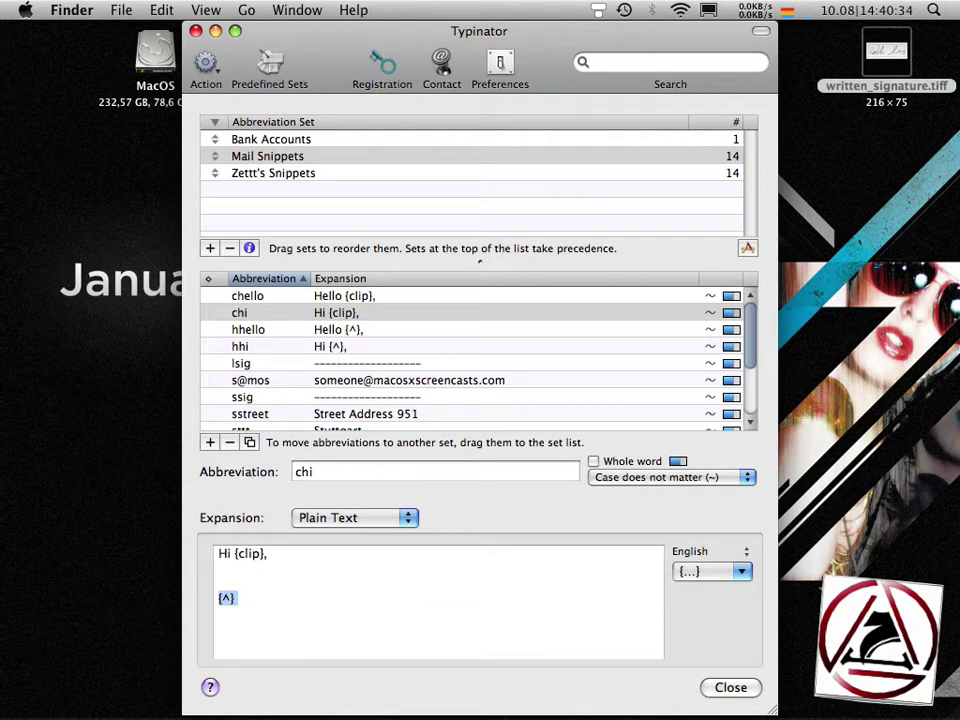
key("Right")
- Insert Cursor Position and Clipboard placeholders into chi, delete them again, then view tia
left_click(709, 572)
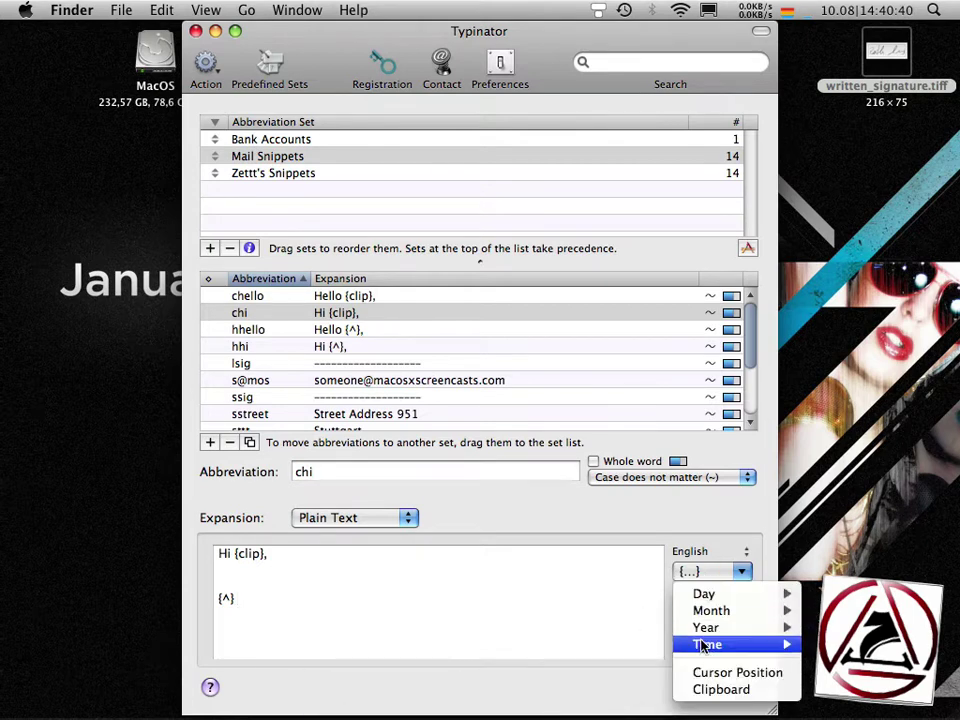
left_click(740, 673)
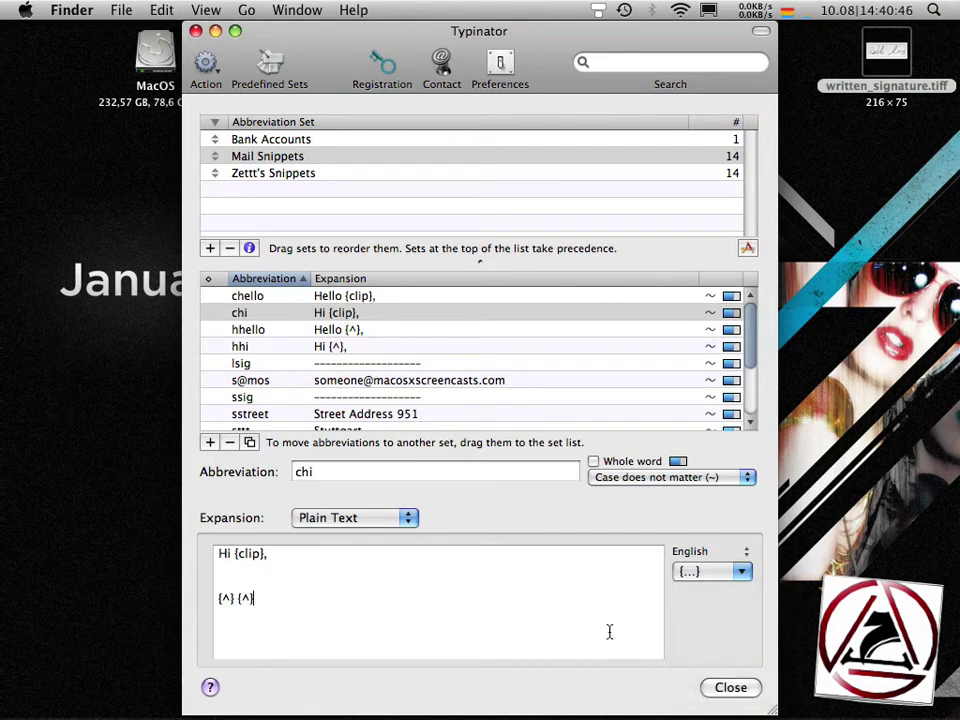
left_click(710, 571)
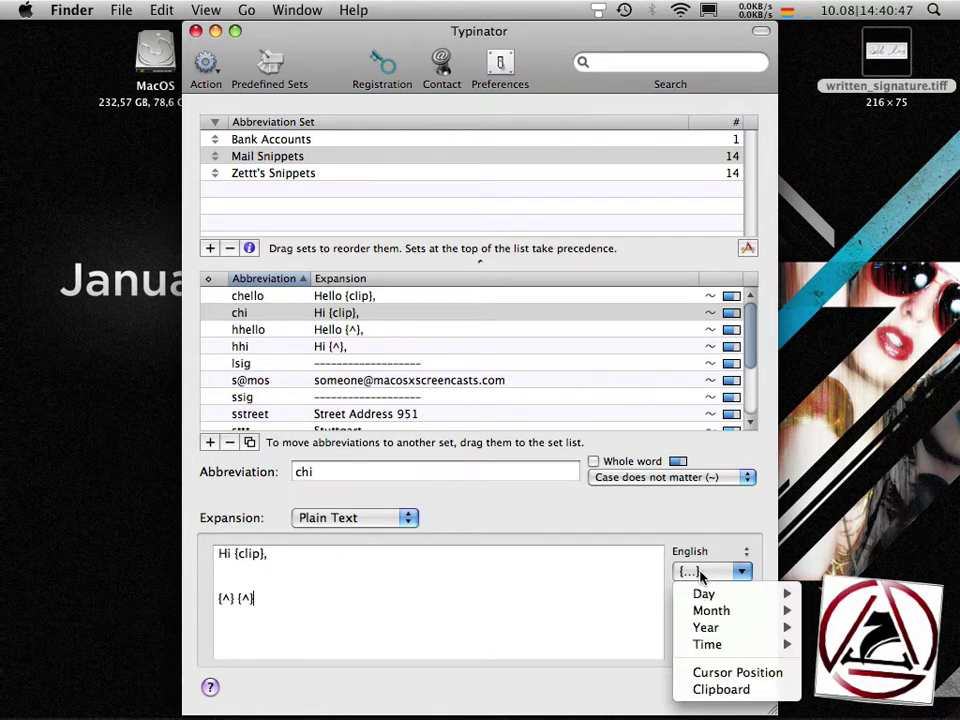
left_click(721, 689)
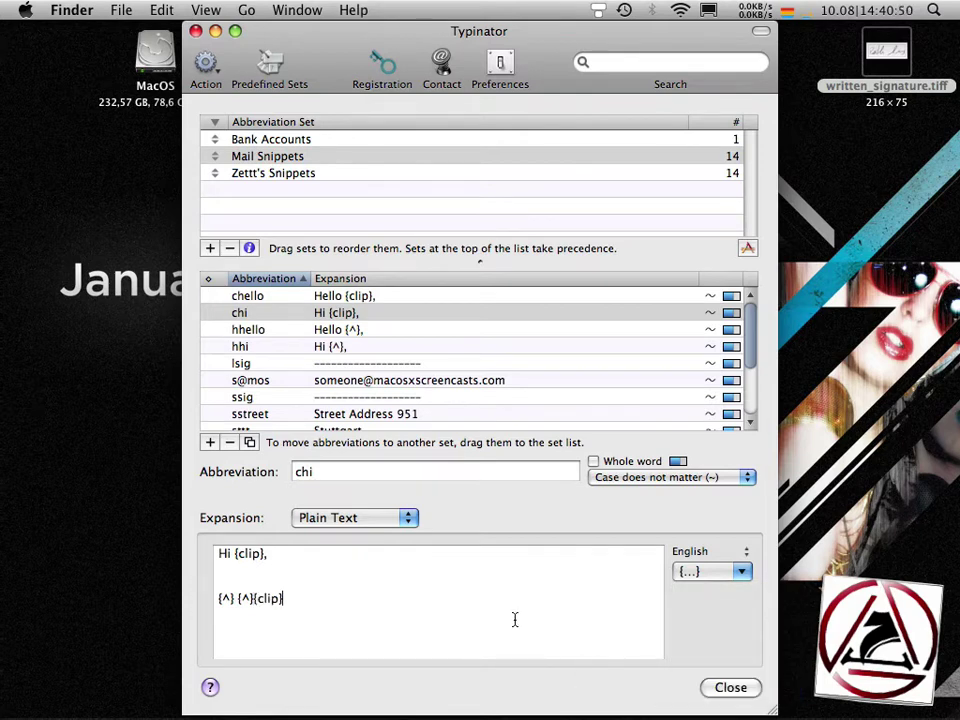
key("alt+shift+Left")
key("shift+Left")
key("shift+Left")
key("shift+Left")
key("shift+Left")
key("BackSpace")
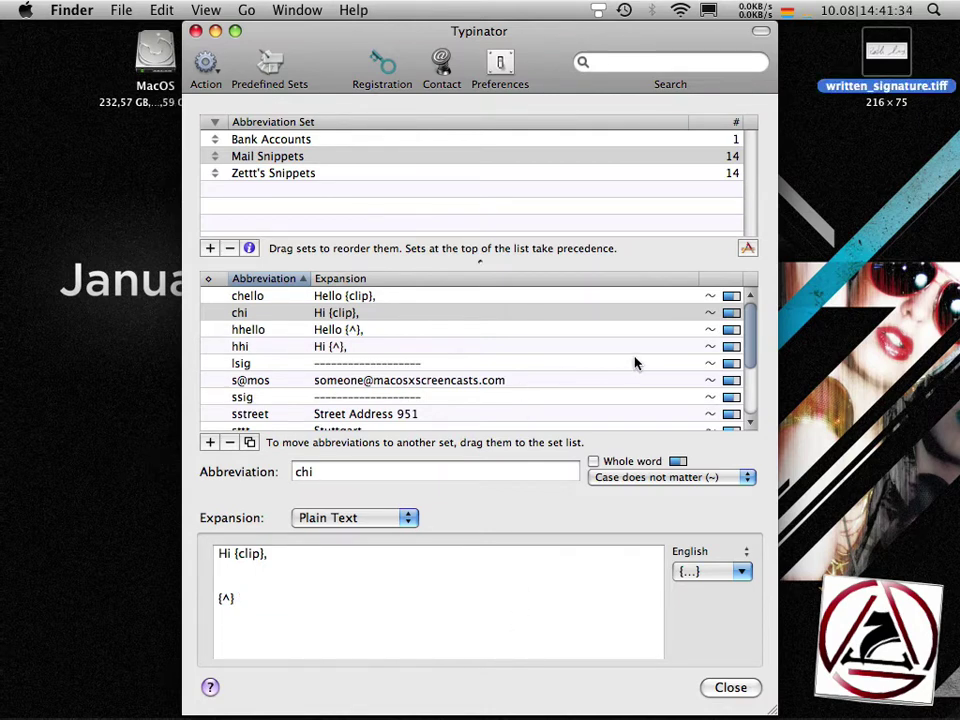
scroll(750, 341, "down", 5)
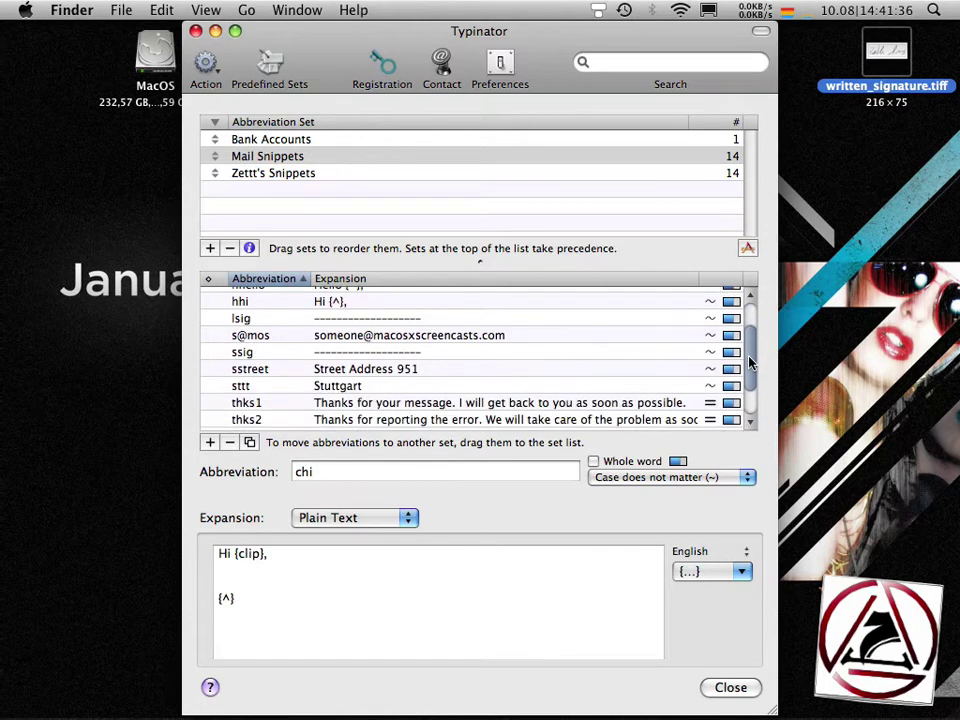
left_click(351, 393)
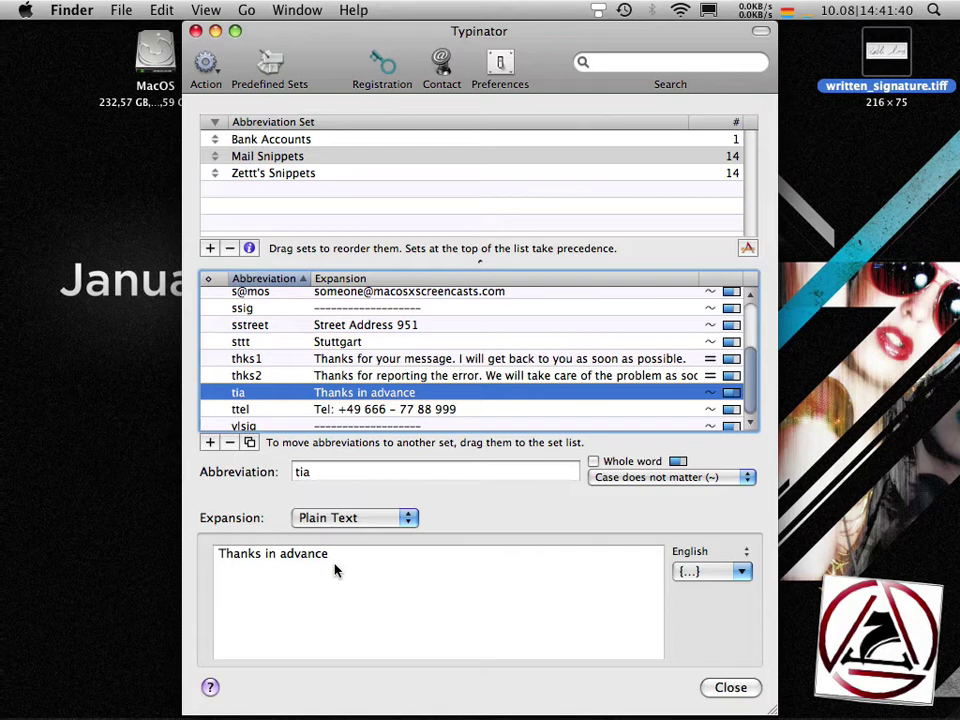
key("super+Tab")
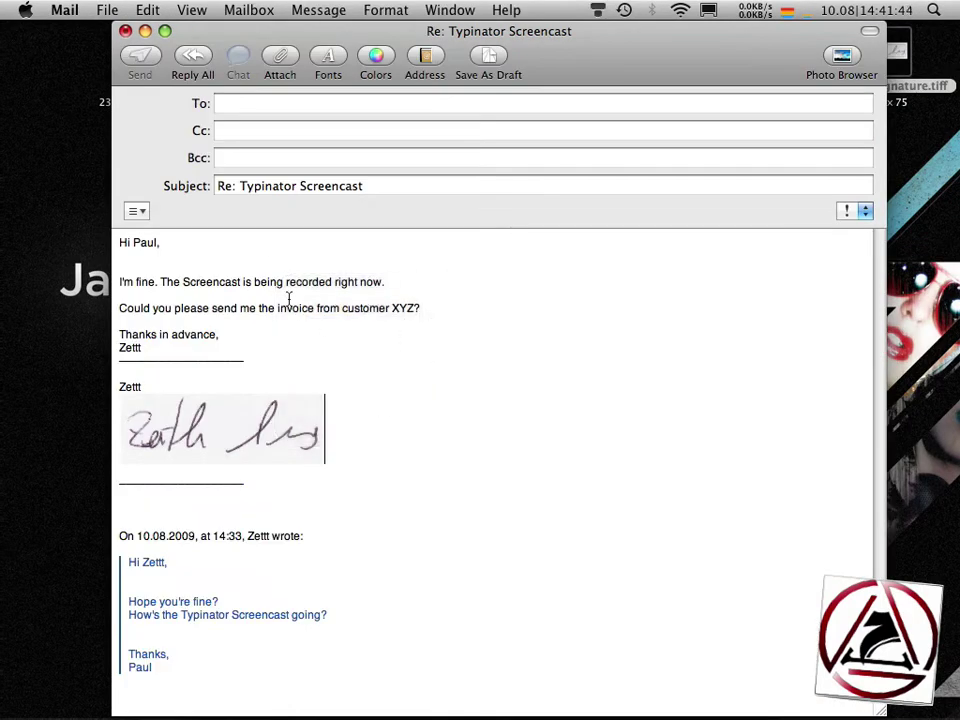
- Below the XYZ? question, expand thks and thr into their thank-you sentences on separate lines
left_click(422, 309)
key("Return")
key("Return")
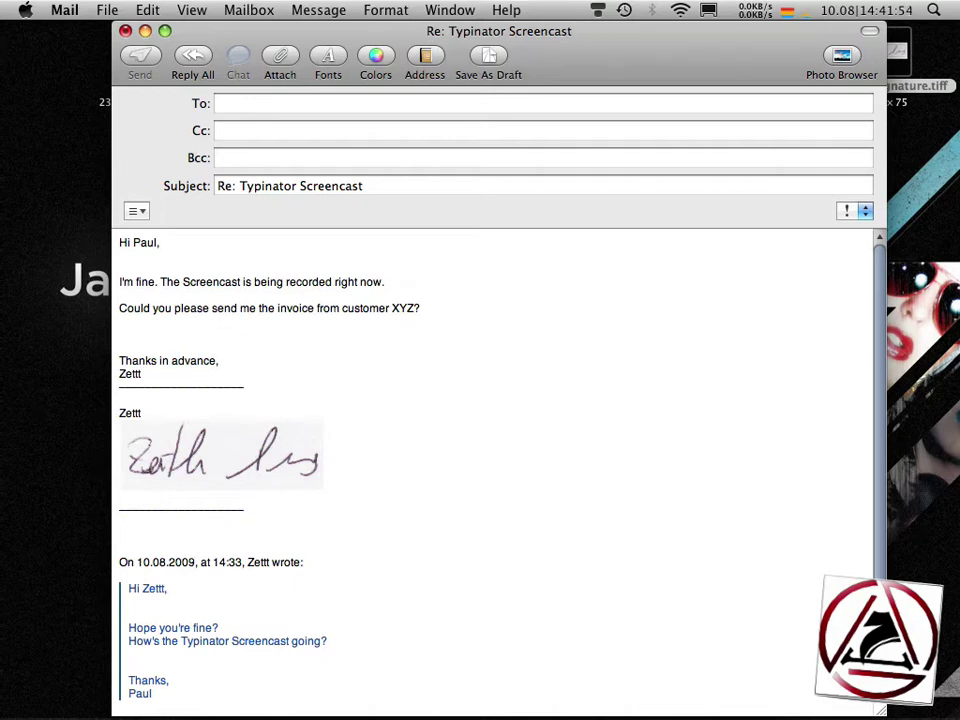
type("thks")
key("space")
key("Return")
type("thr")
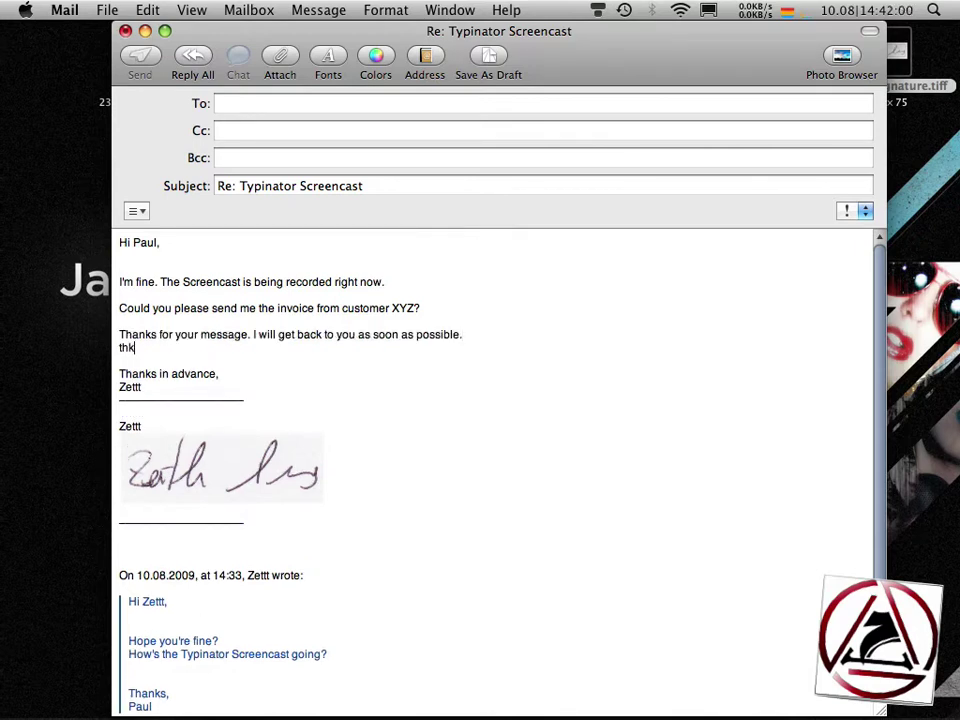
key("space")
left_click(462, 334)
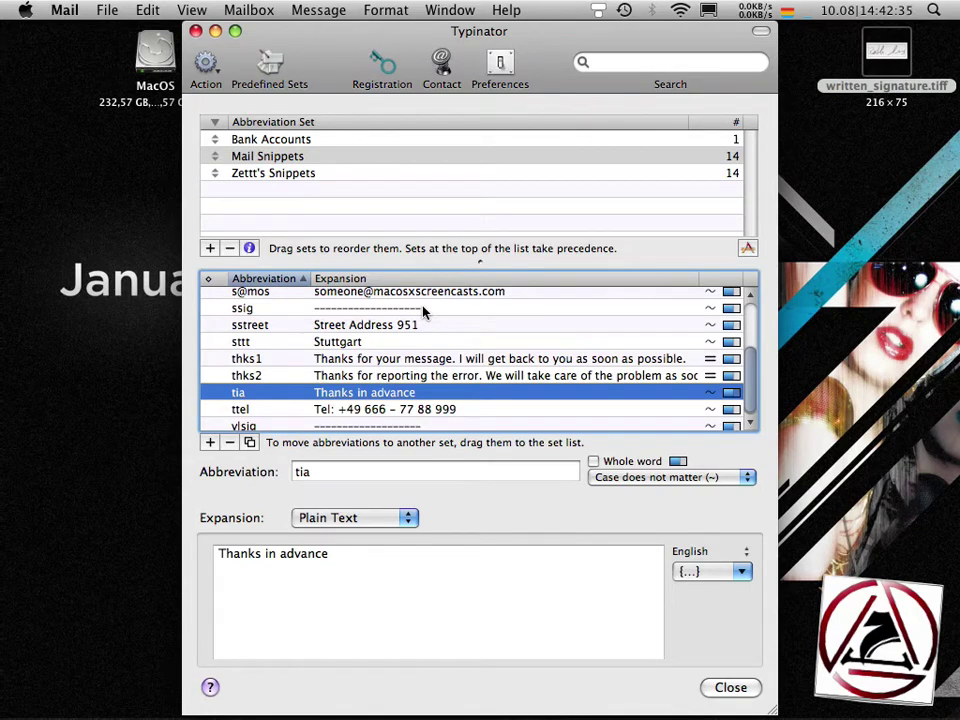
- Check the s@mos entry in Typinator, then type s@mos in a new Mail message to expand it
scroll(416, 332, "up", 2)
scroll(416, 334, "up", 2)
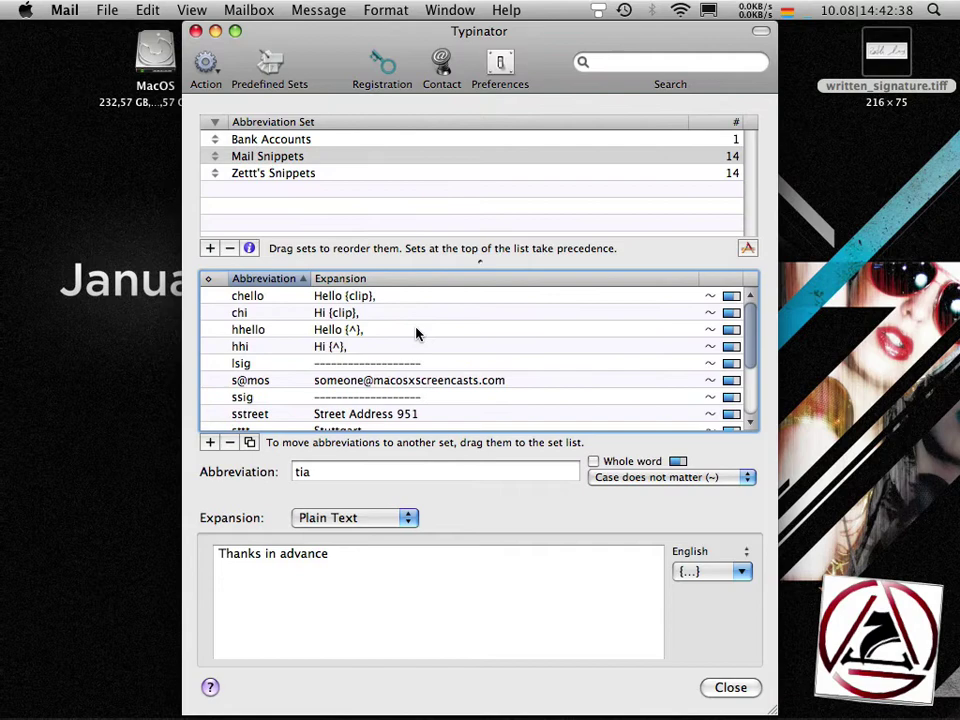
left_click(378, 381)
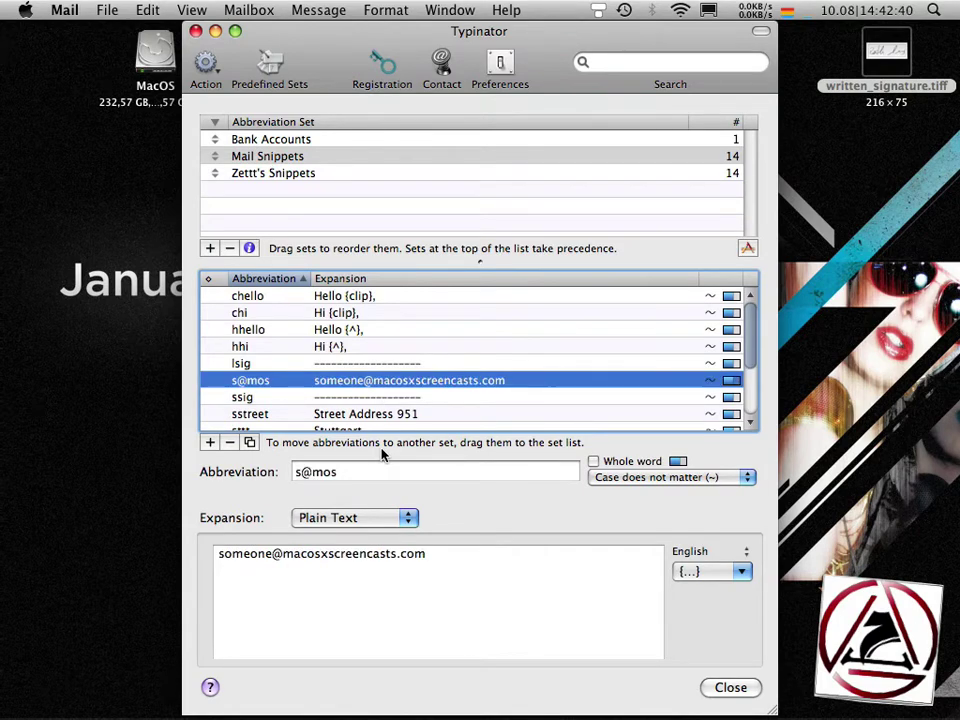
key("super+Tab")
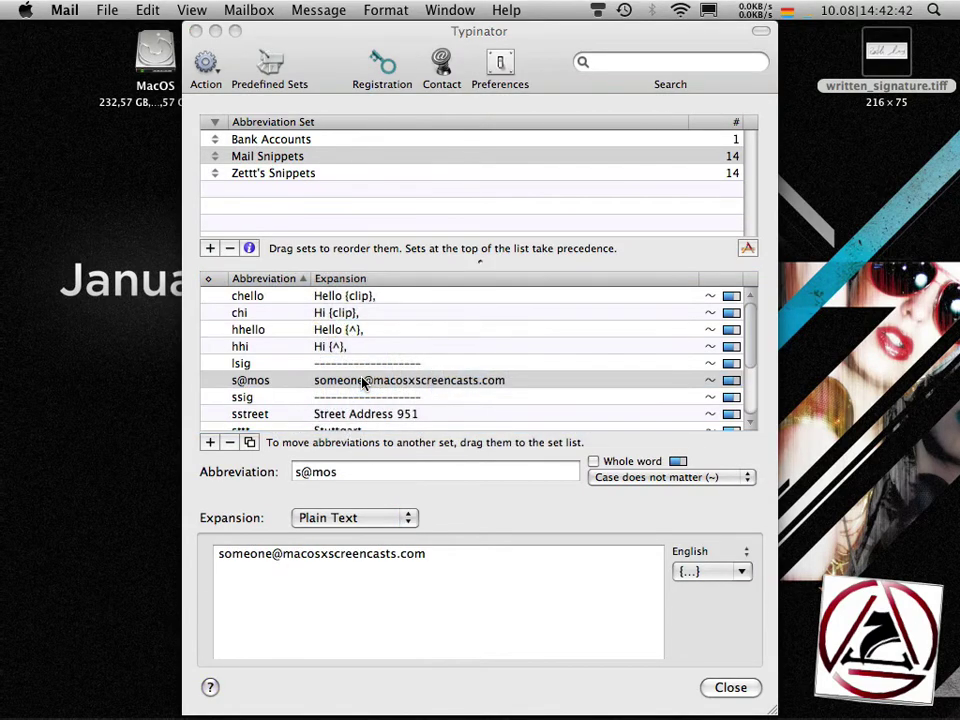
key("super+n")
type("s@mos")
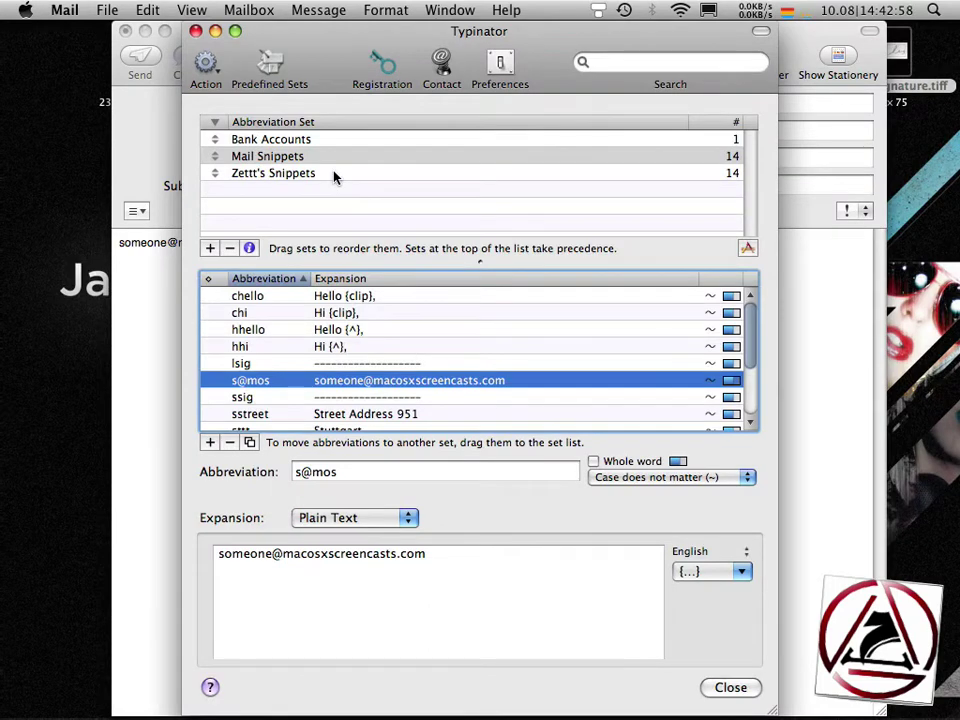
- Import Symbols.textexpander from the Desktop as a new Symbols set of 17 abbreviations
left_click(205, 63)
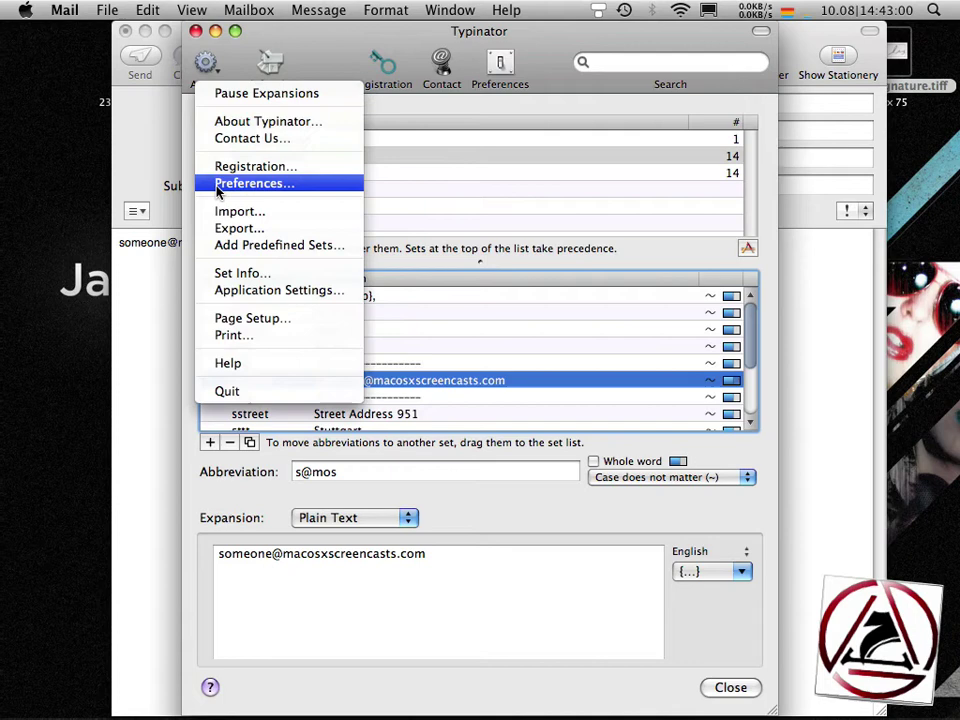
left_click(290, 213)
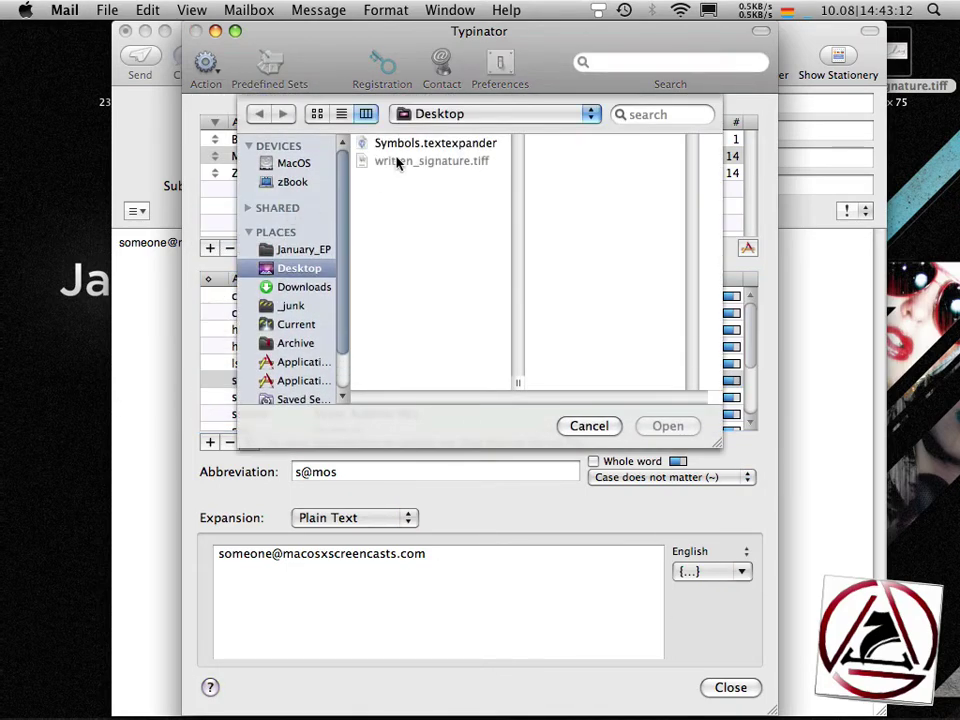
left_click(400, 145)
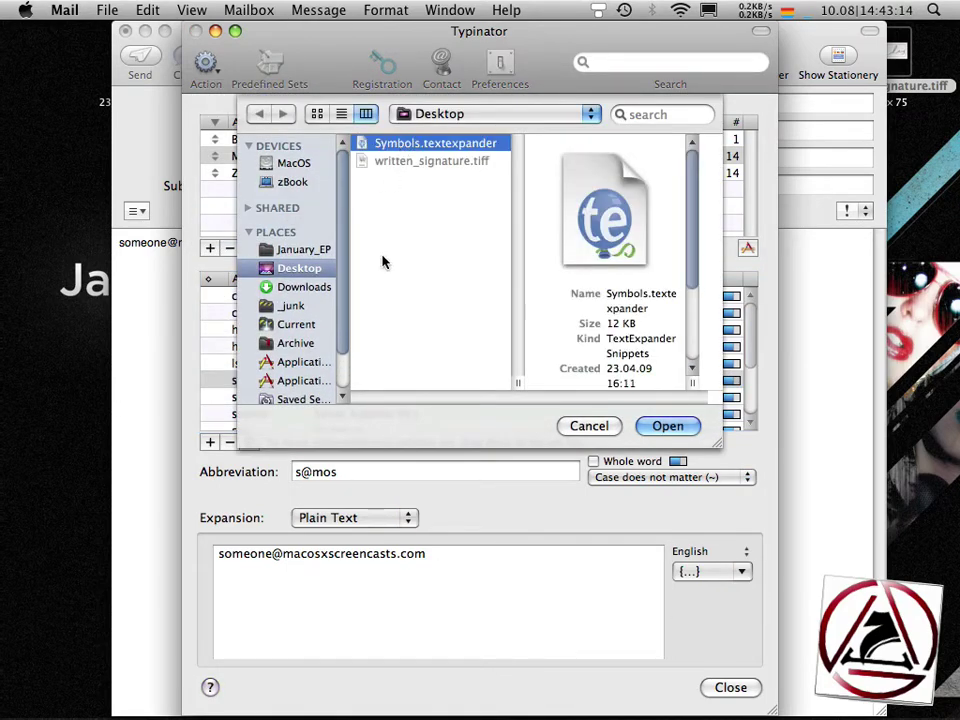
key("Return")
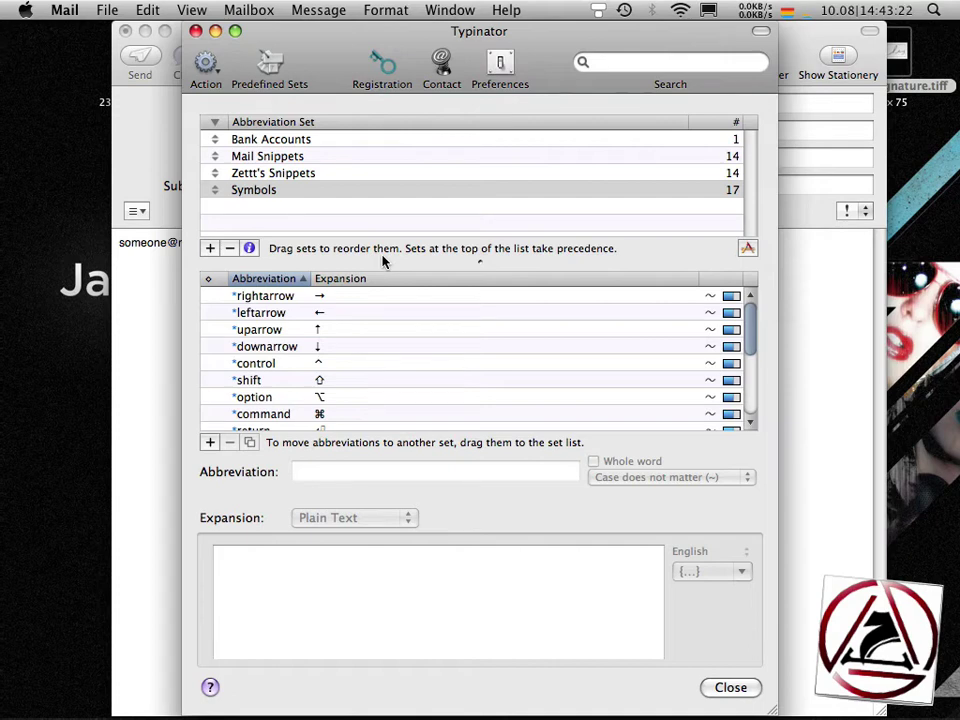
left_click(266, 189)
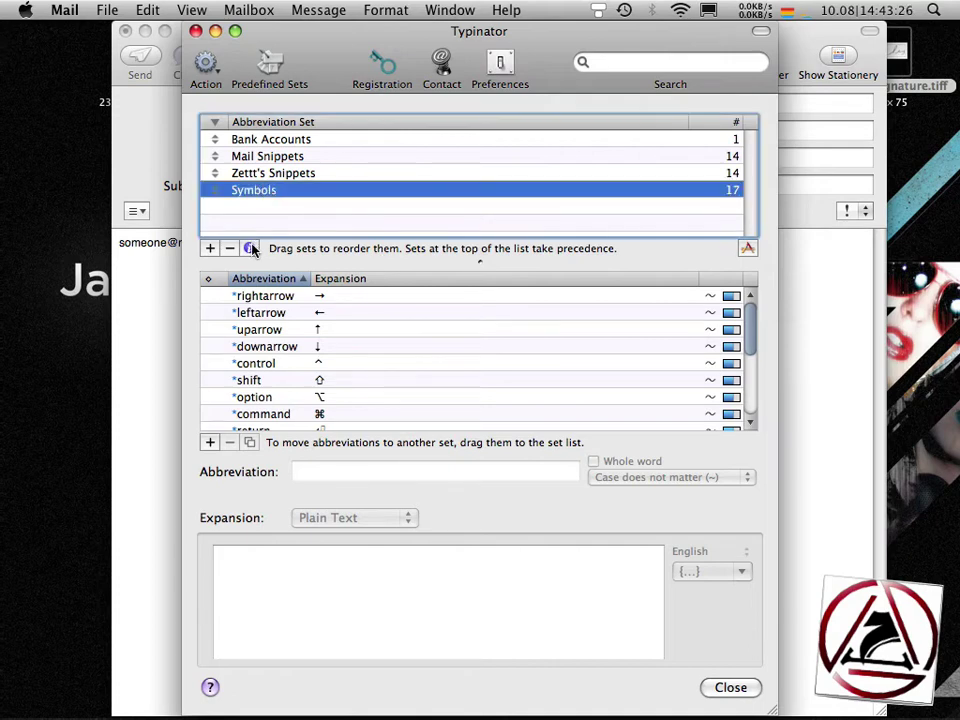
left_click(249, 248)
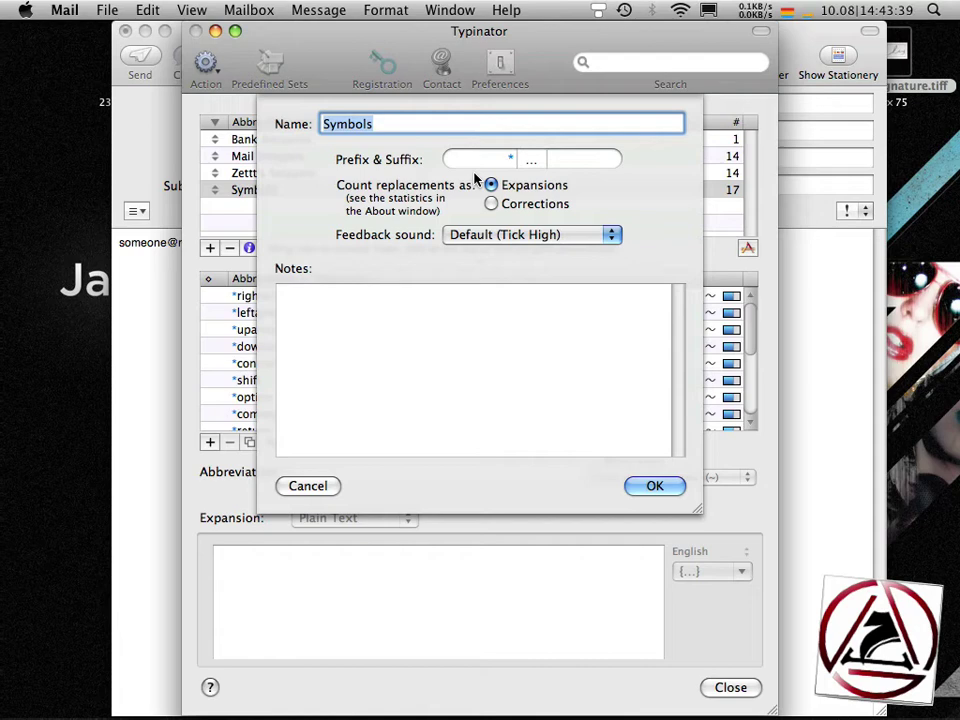
left_click(627, 485)
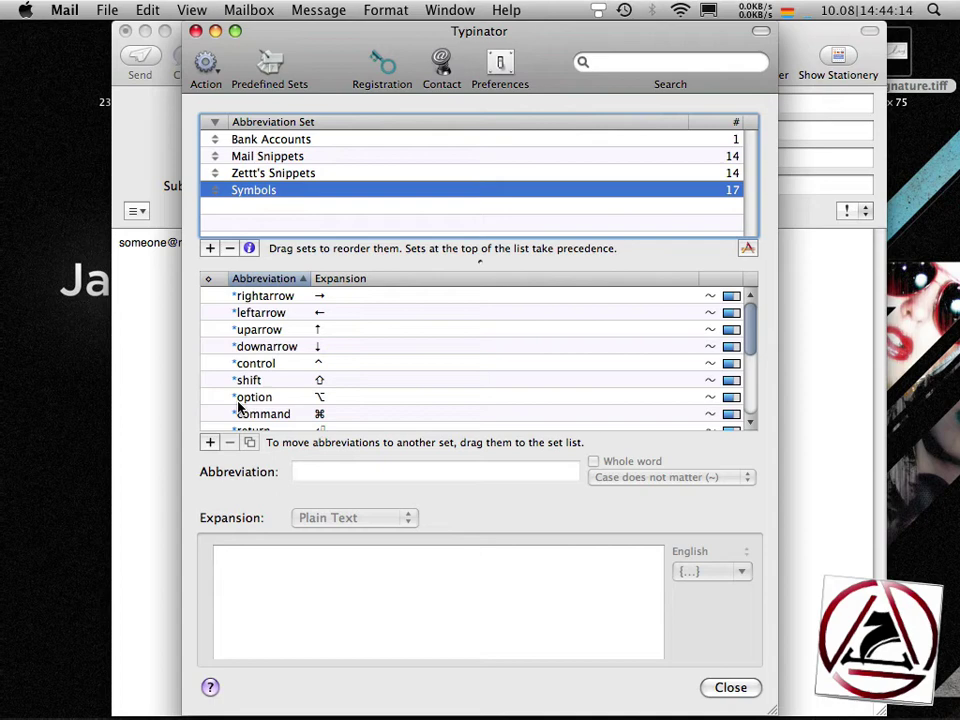
- On a new line of the Mail message, type *rightarrow *command *option to insert their symbols
left_click(254, 412)
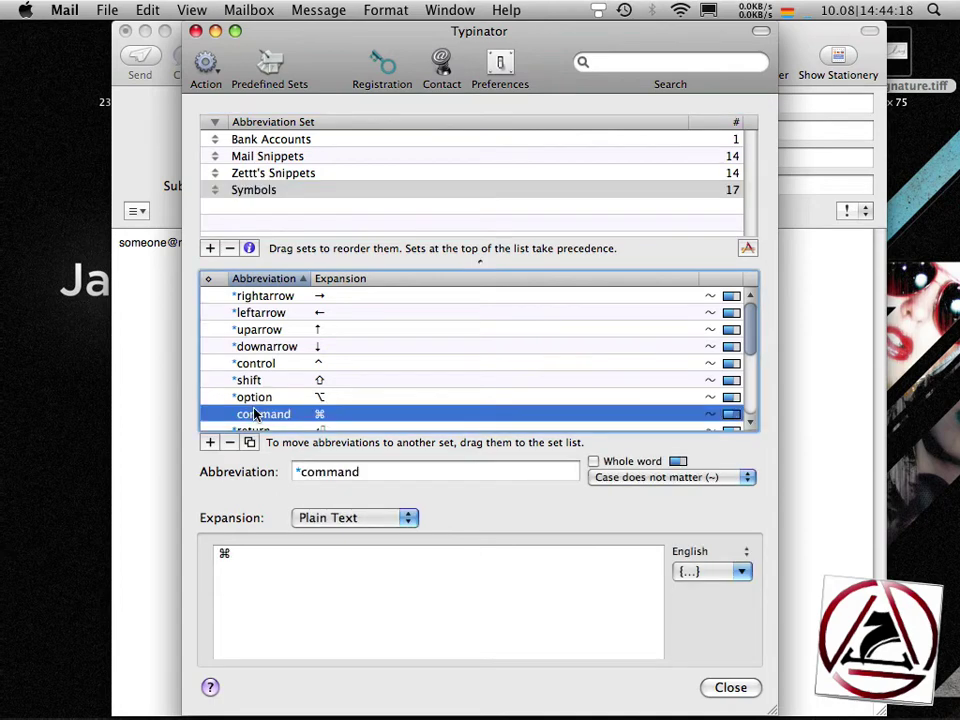
left_click(140, 430)
key("Return")
type("*")
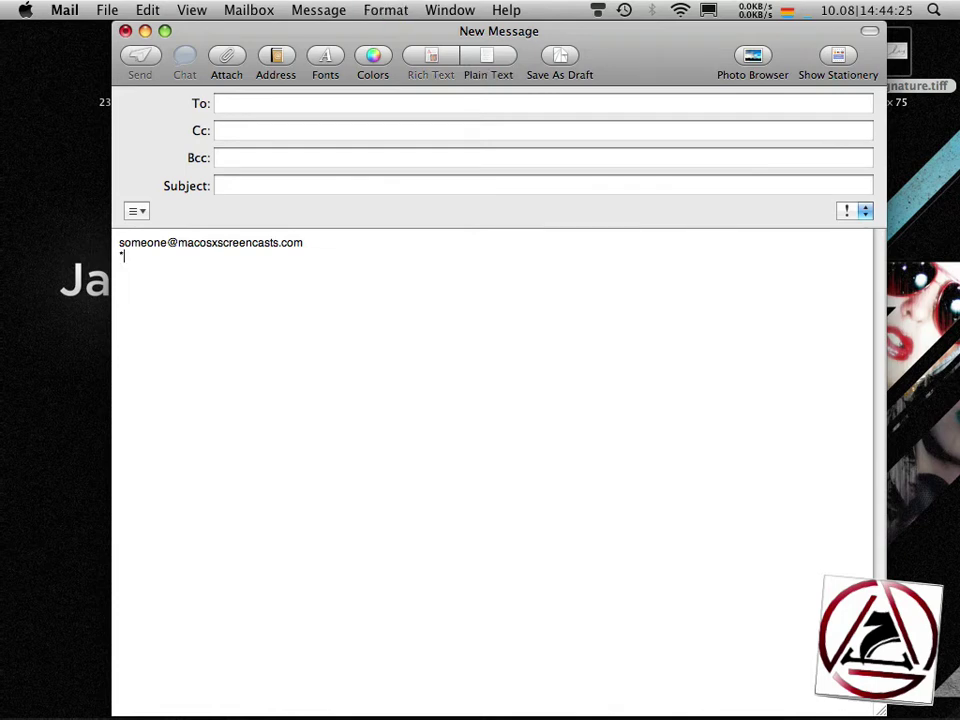
type("rightarrow *command *option")
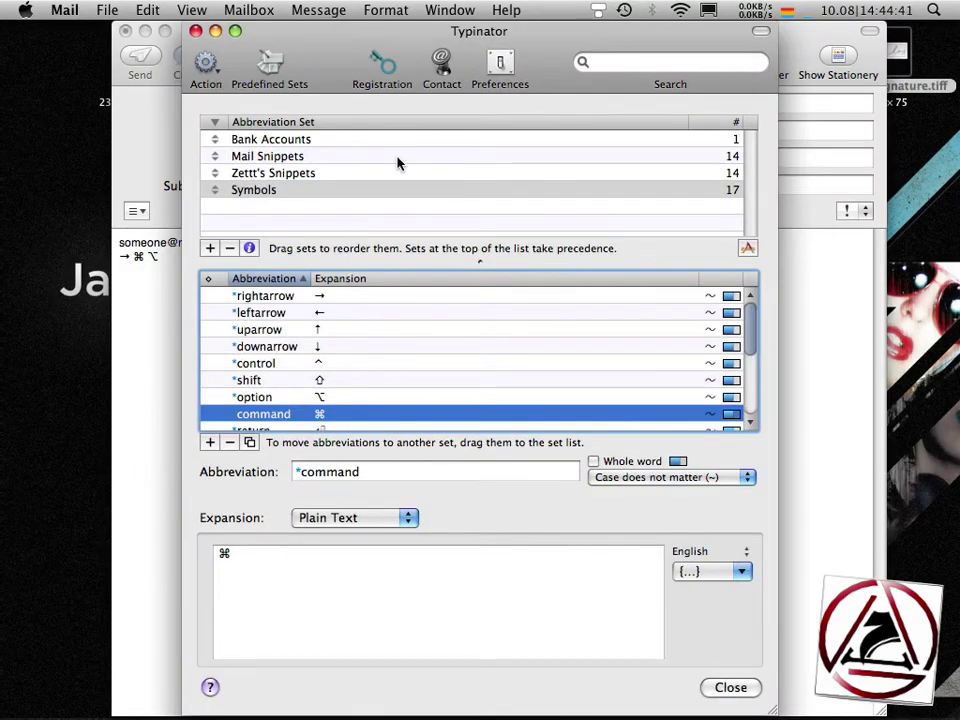
left_click(497, 72)
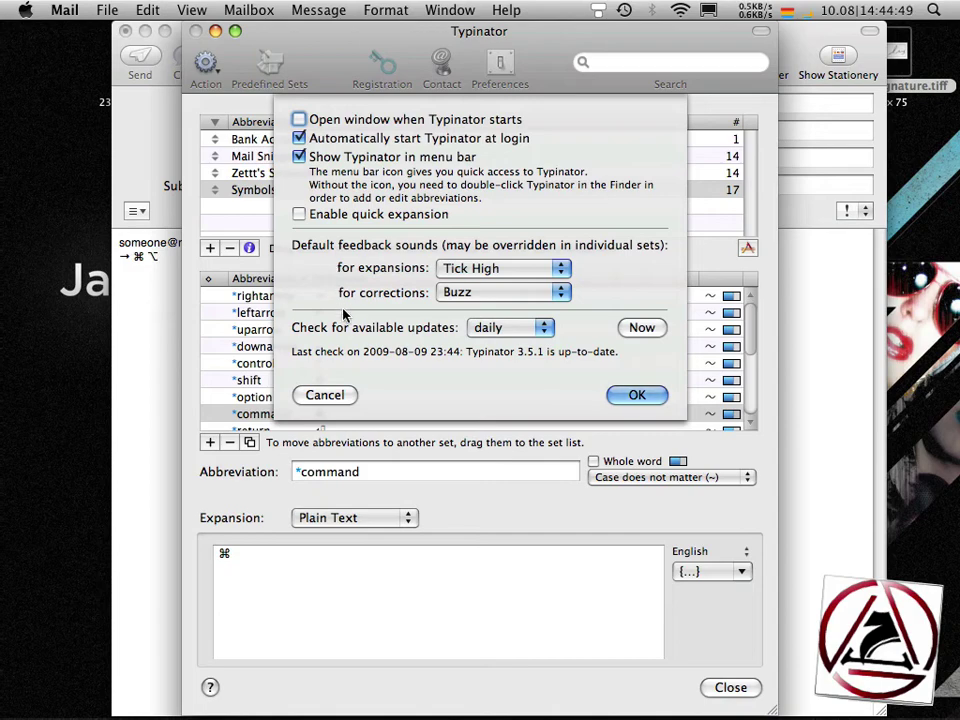
left_click(321, 394)
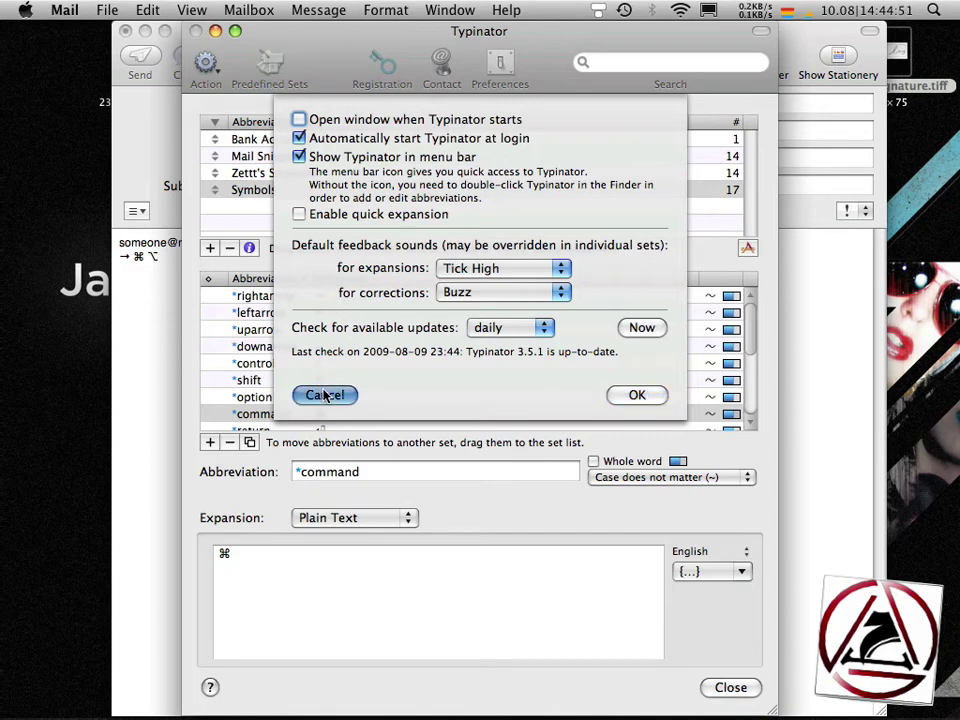
left_click(246, 190)
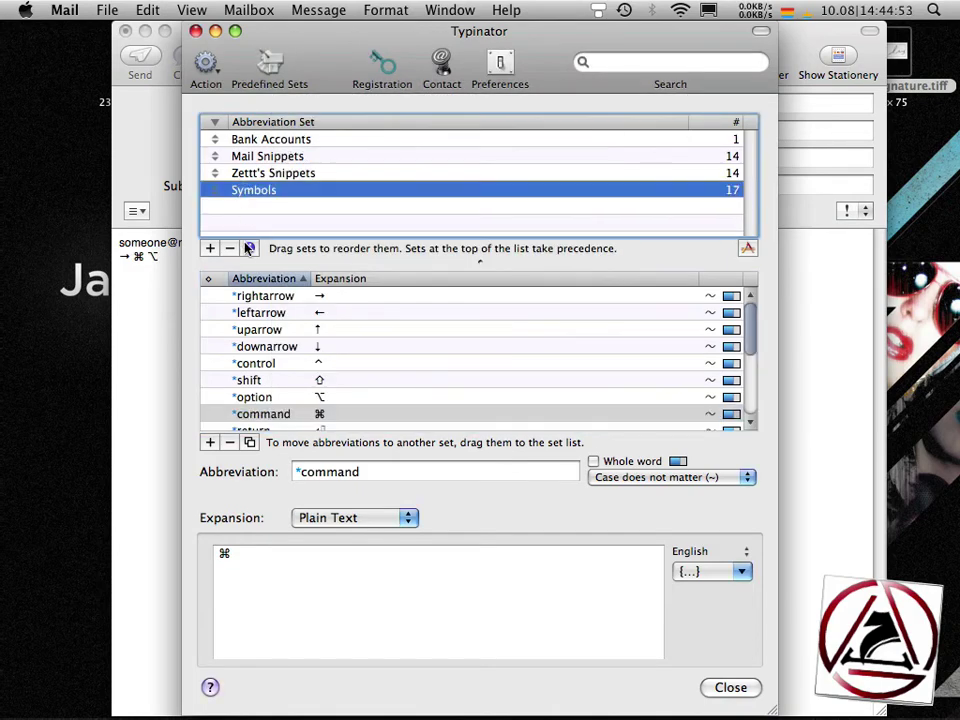
left_click(249, 248)
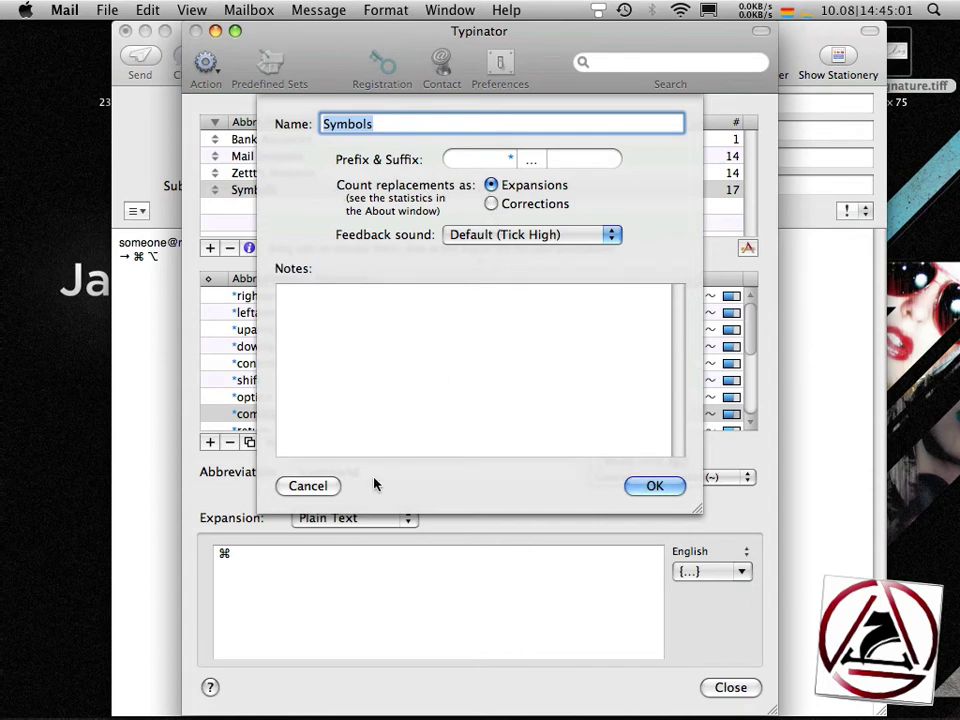
left_click(318, 487)
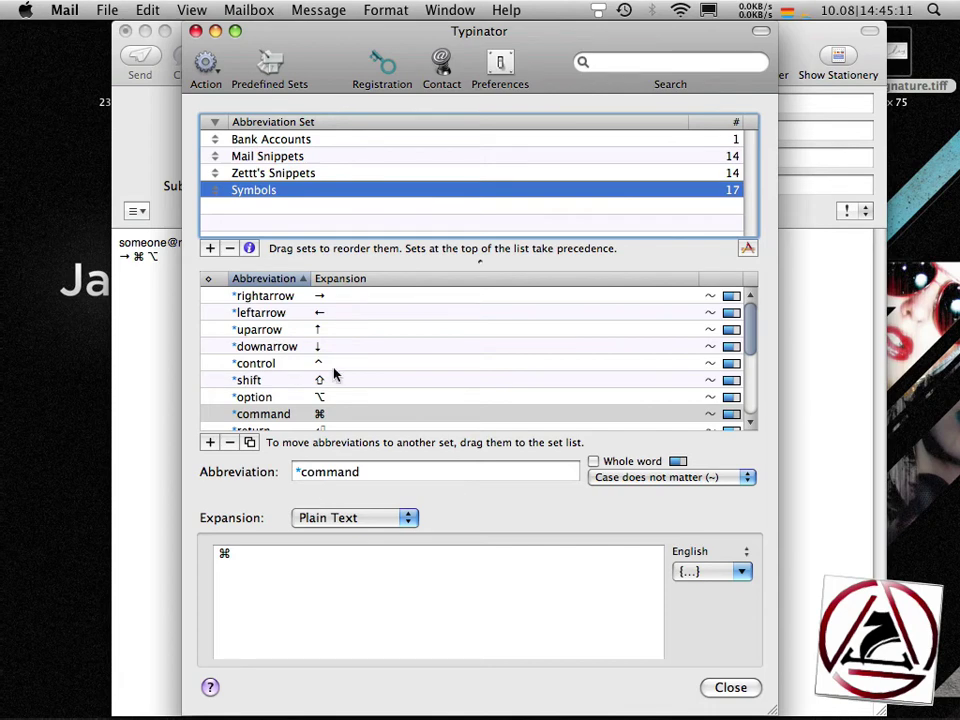
- Add the predefined AutoCorrection (US English) set with its 831 entries
left_click(272, 80)
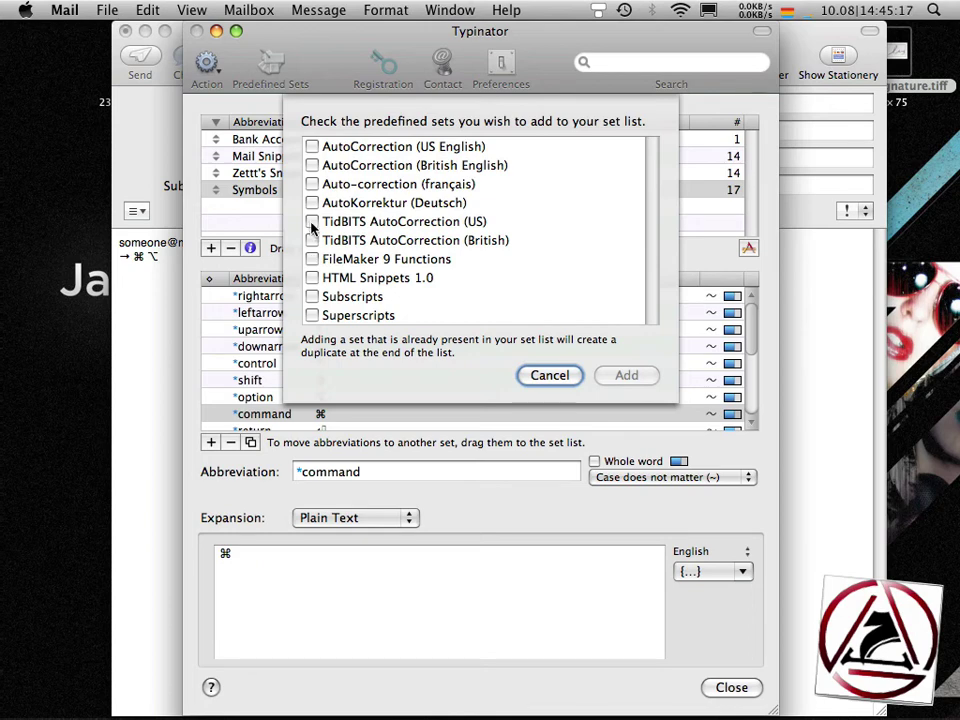
left_click(312, 147)
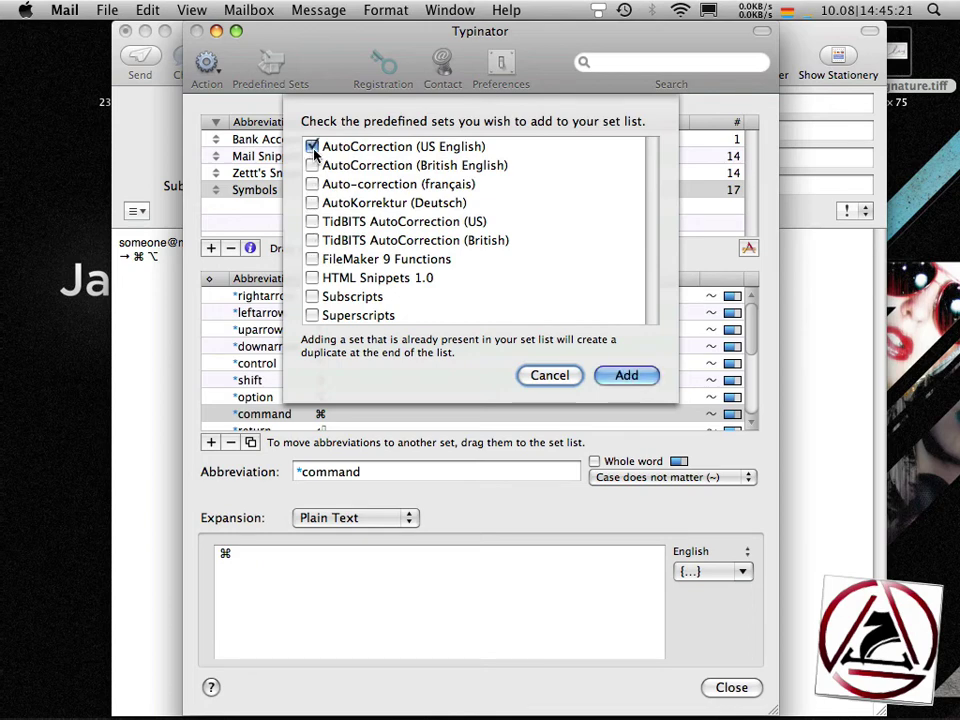
left_click(626, 377)
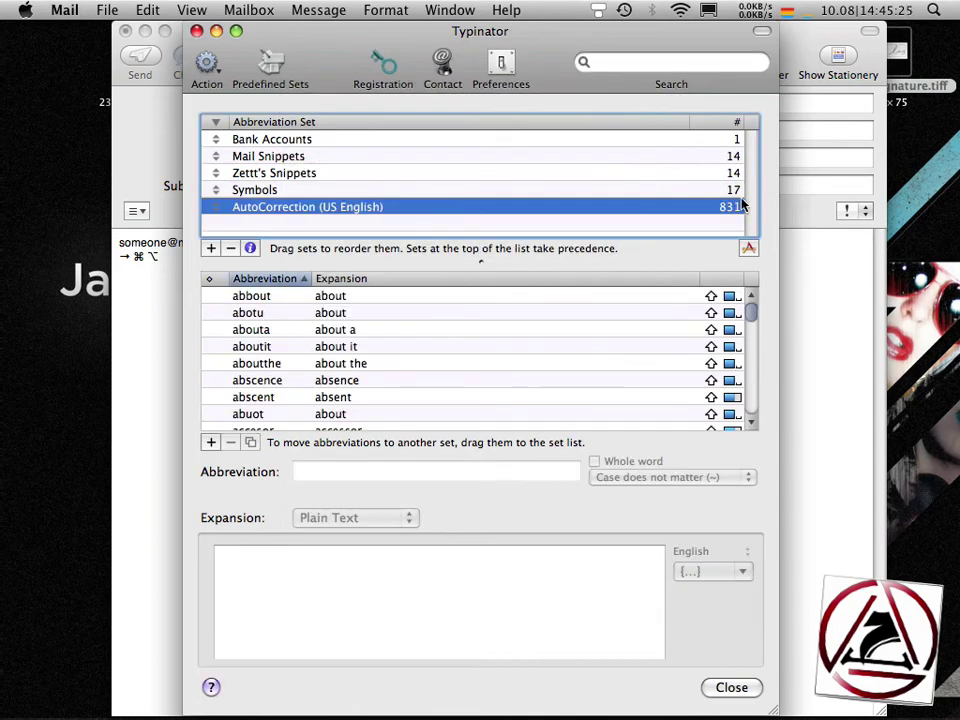
- Add the predefined TidBITS AutoCorrection (US) set with its 2302 entries
left_click(270, 68)
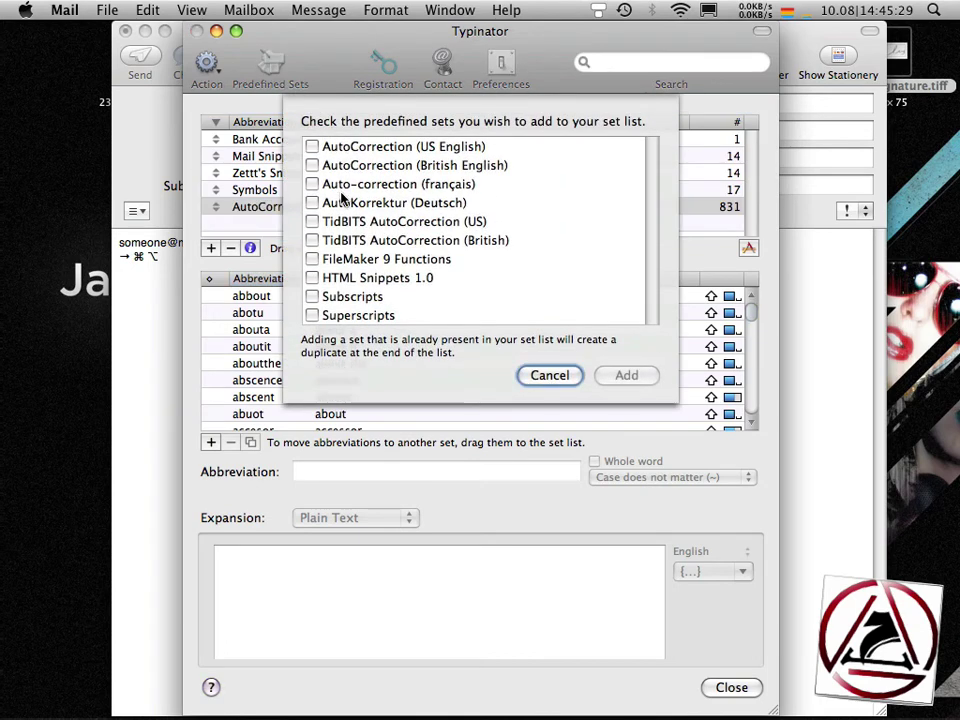
left_click(313, 221)
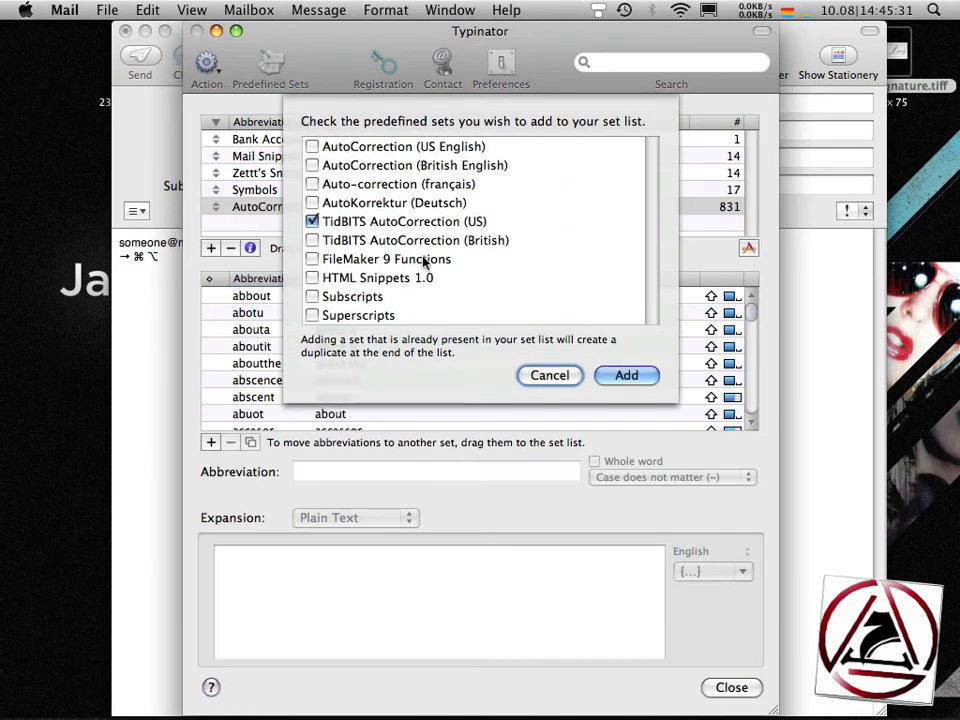
left_click(605, 377)
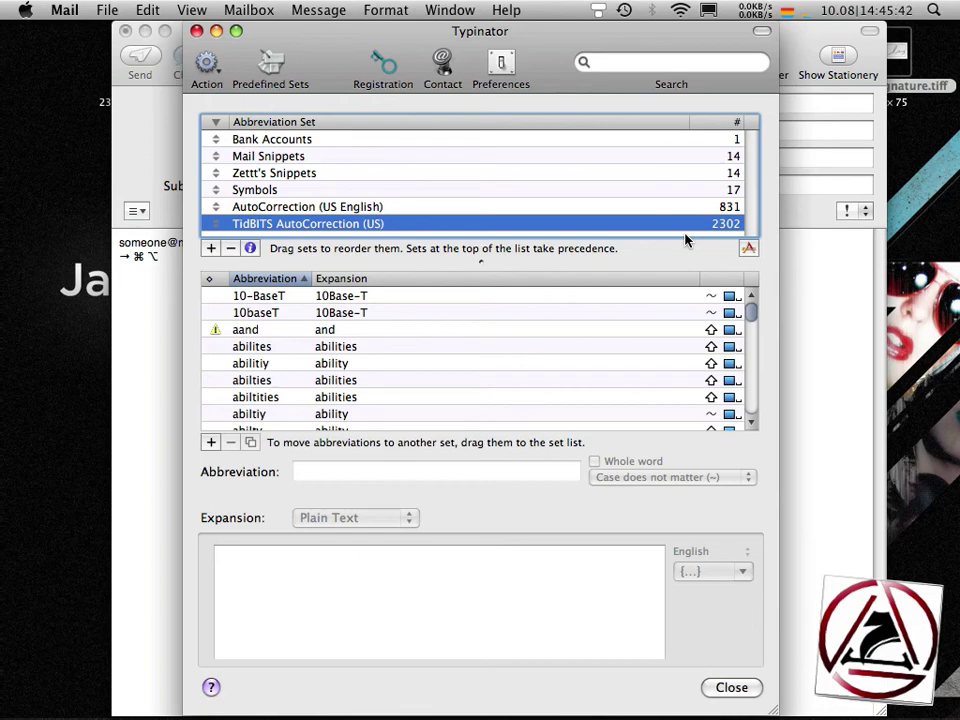
- Test the collor → color correction on a new Mail line, keeping Case affects expansion
left_click_drag(751, 318, 752, 336)
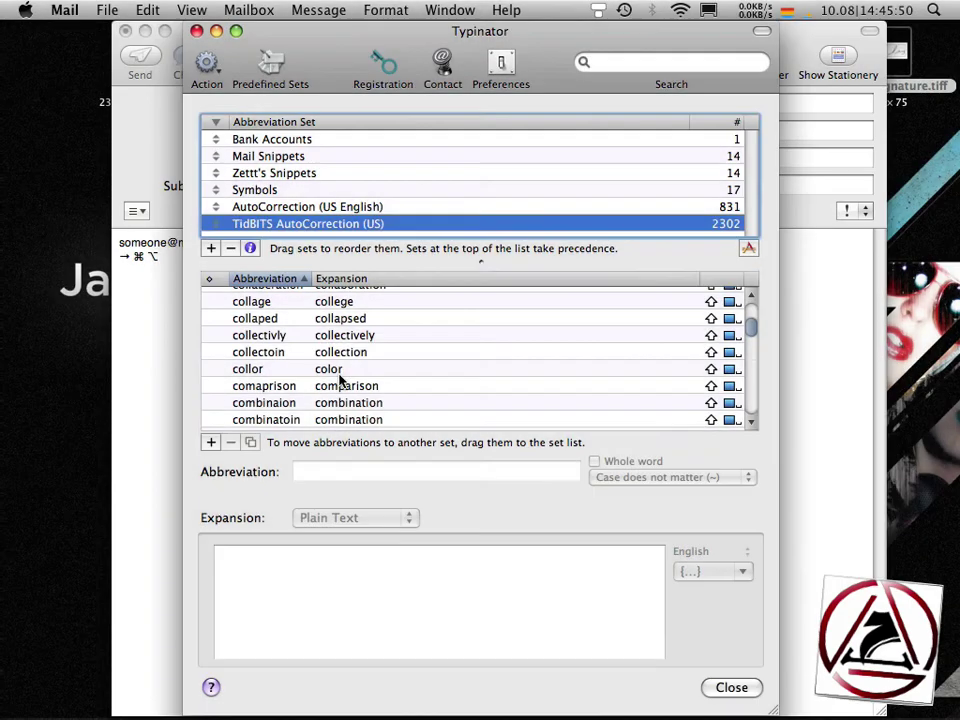
left_click(336, 373)
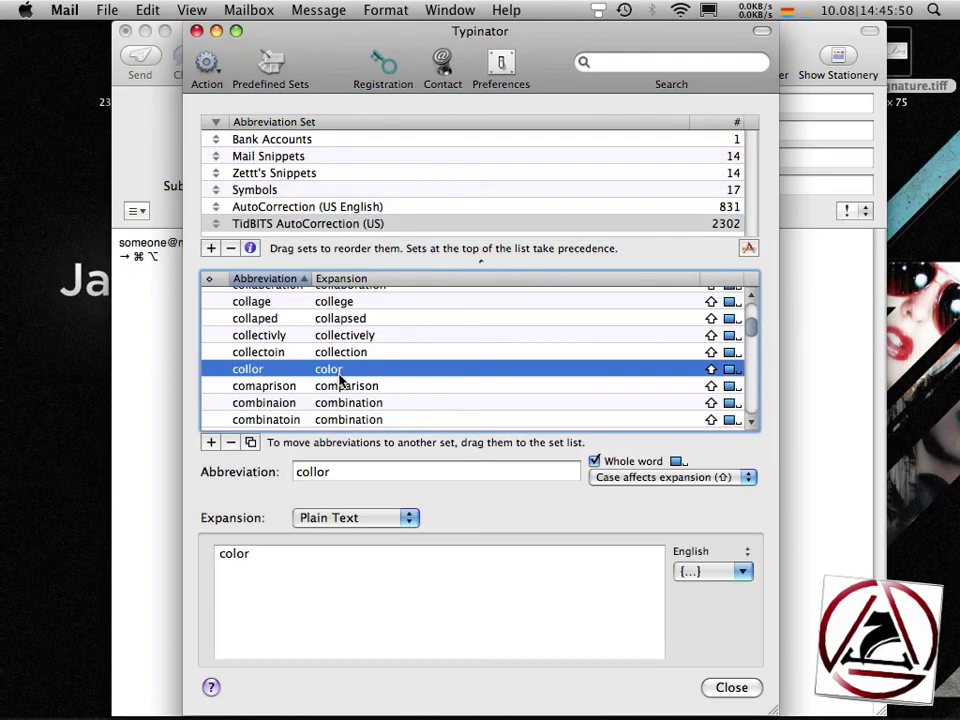
left_click(140, 402)
key("Return")
key("Return")
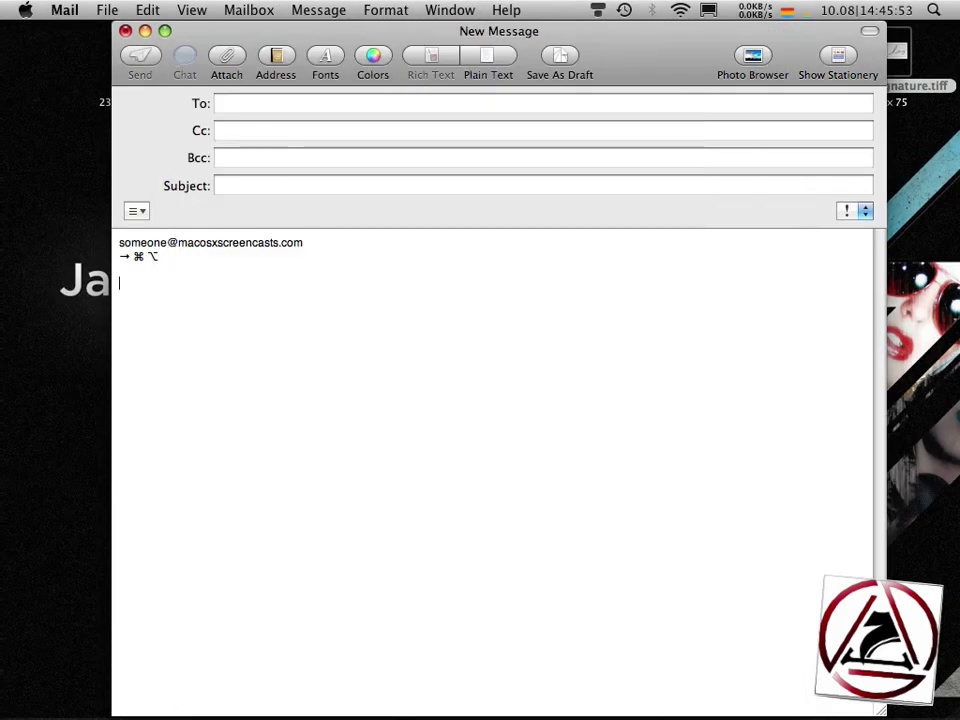
type("color")
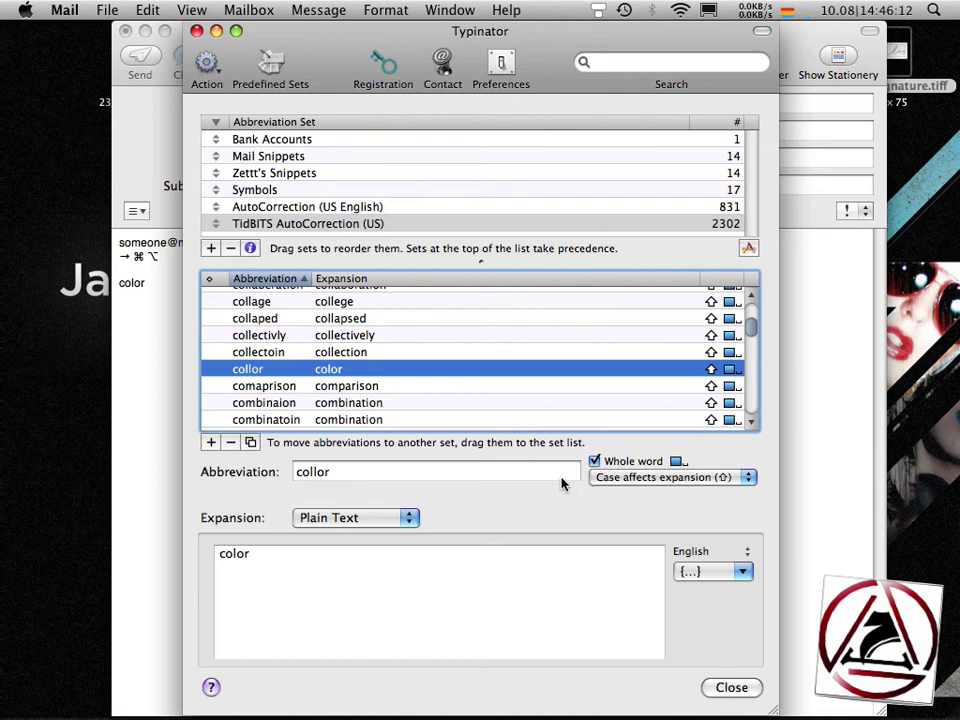
left_click(630, 480)
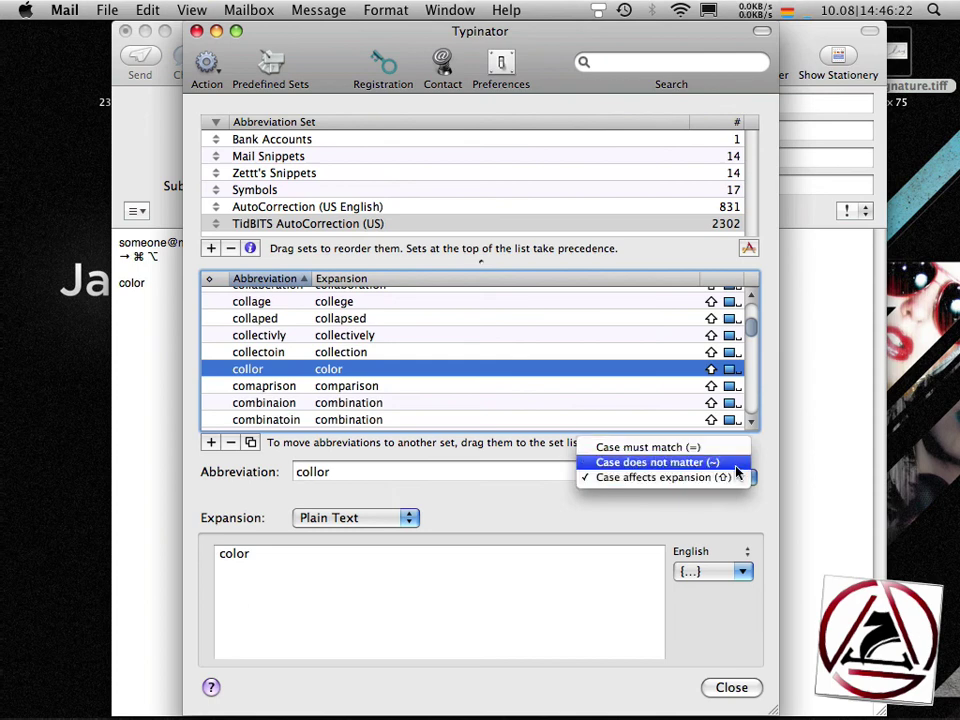
left_click(512, 515)
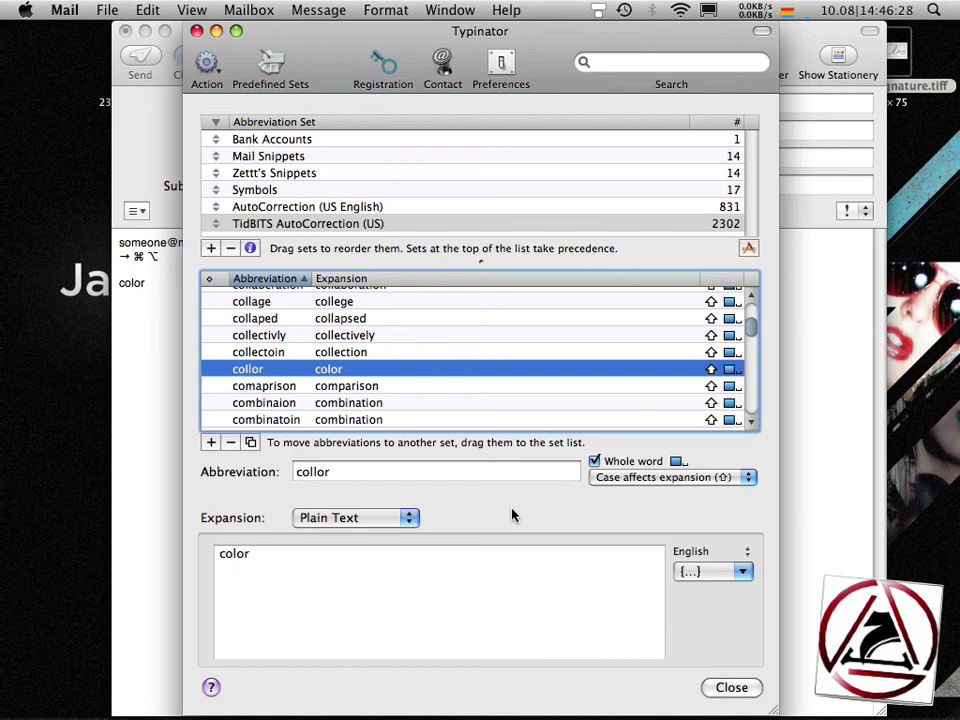
- Switch to Safari, then type the rrt. and ttfo abbreviations to expand the order-confirmation letter
key("super+Tab")
key("super+Tab")
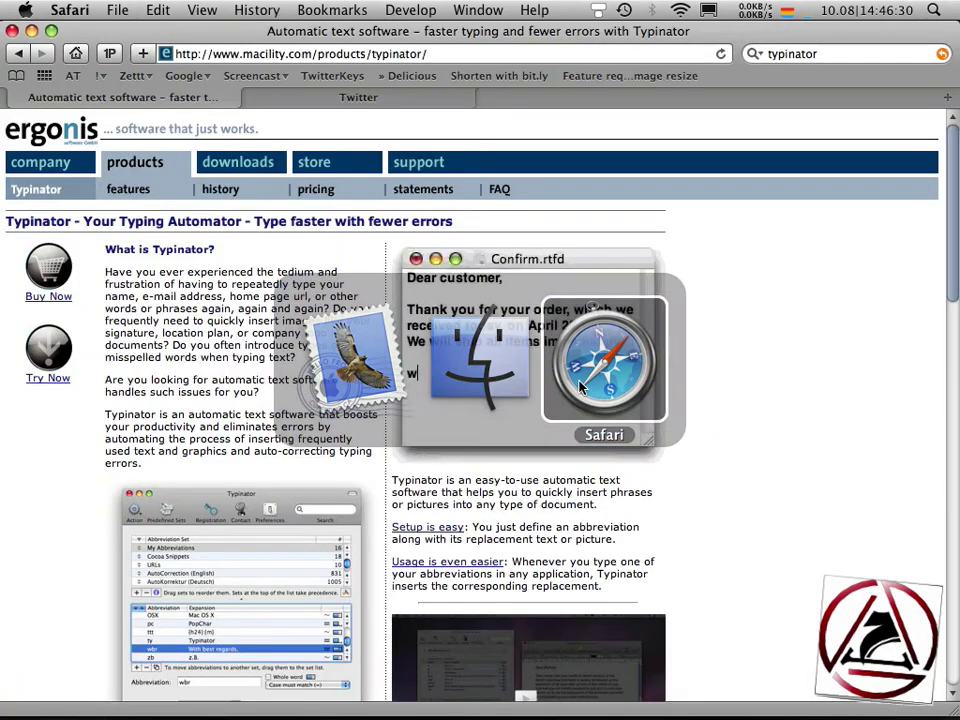
type("regards,")
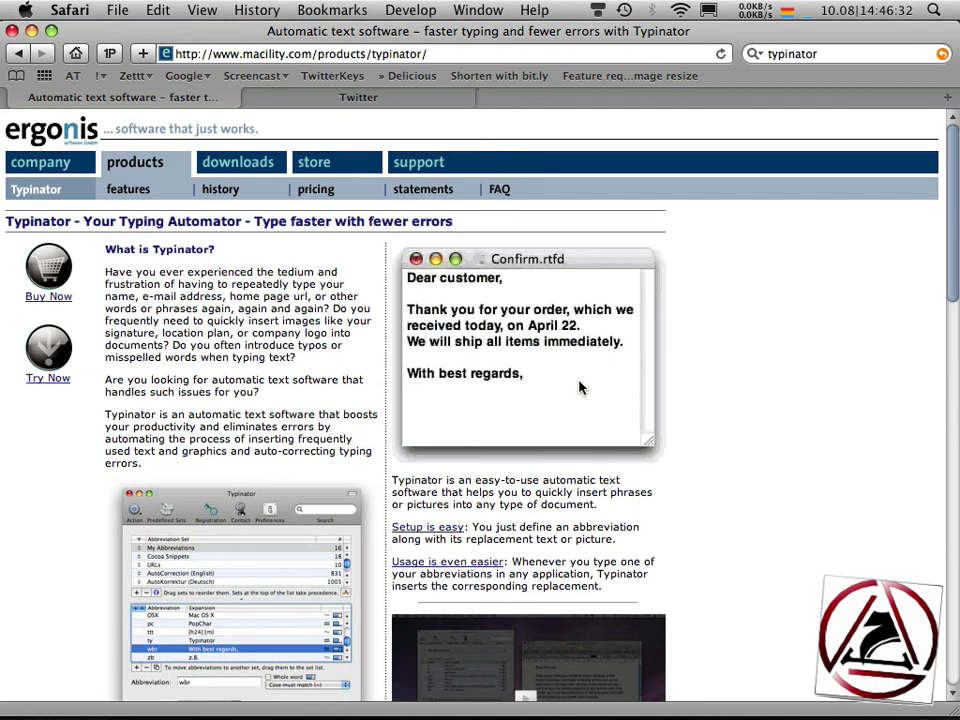
type("rt.")
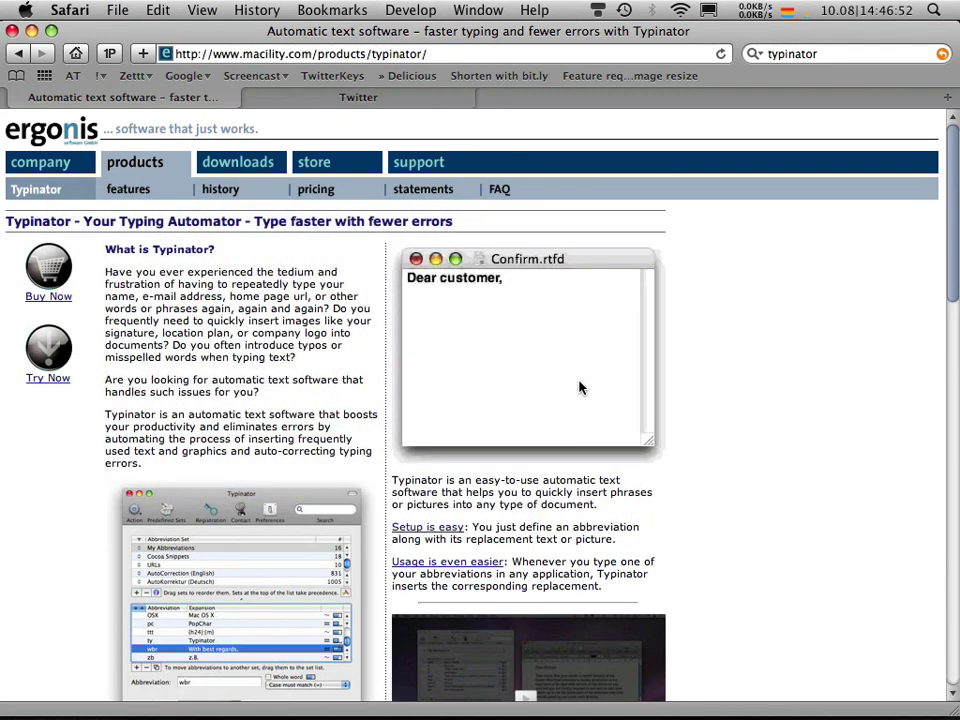
type("tt")
type("for your order, which we")
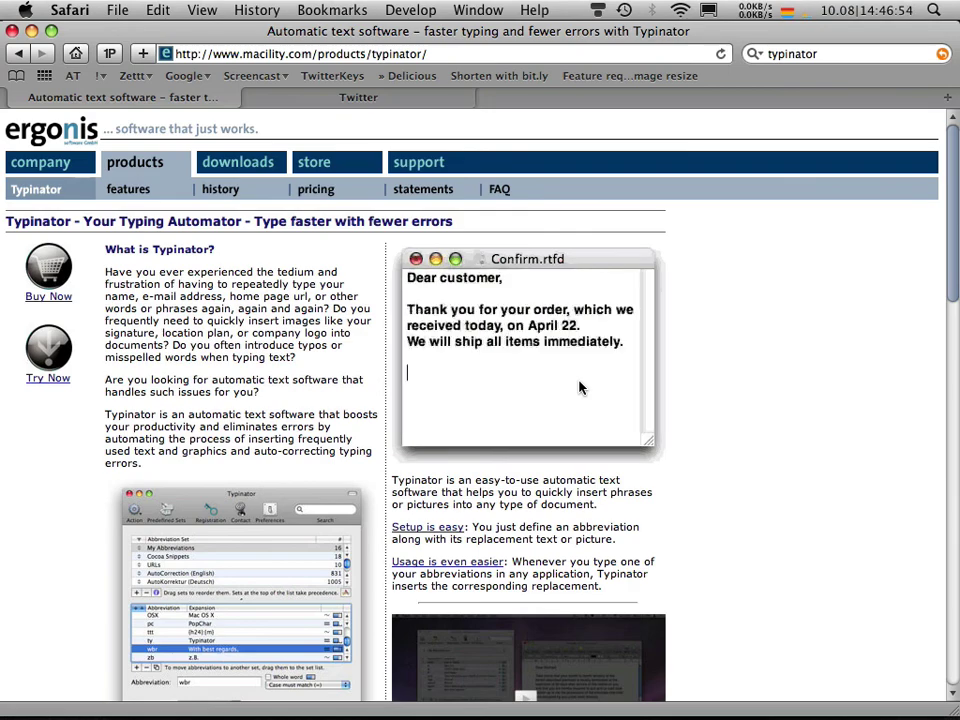